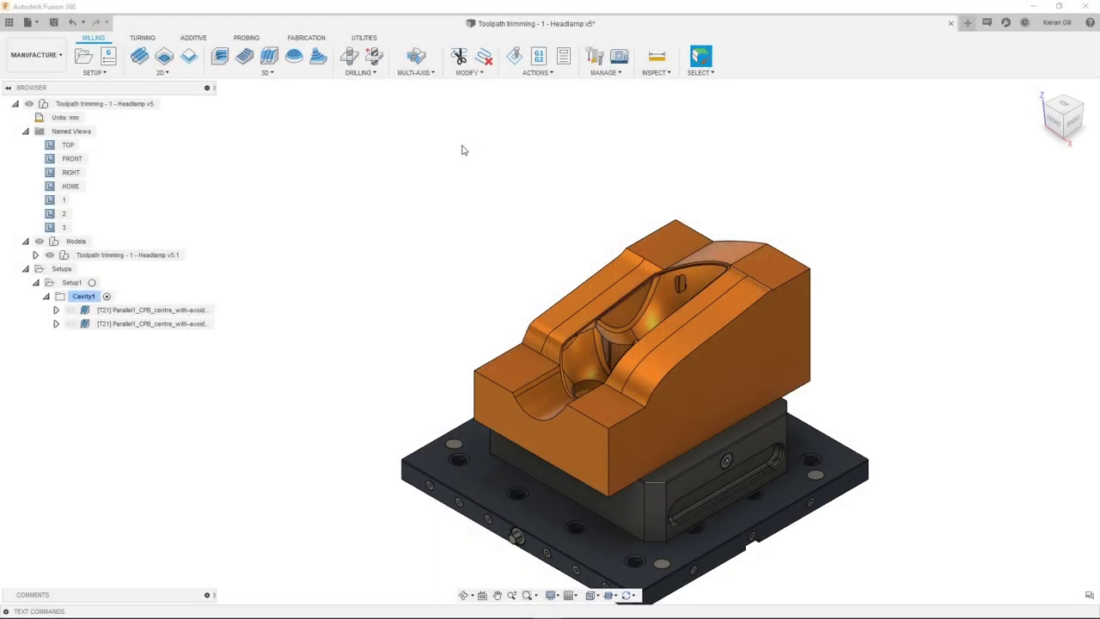
# - Display both Parallel toolpaths across saved views 1 and 3, ending back on view 1
pyautogui.click(62, 202)
pyautogui.click(70, 310)
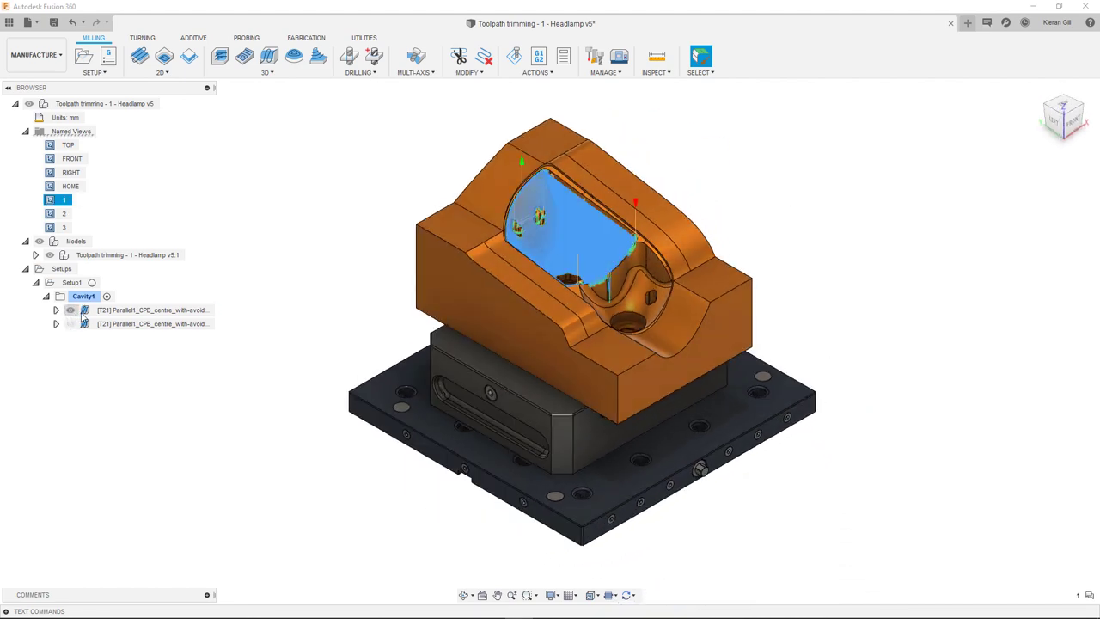
pyautogui.click(64, 226)
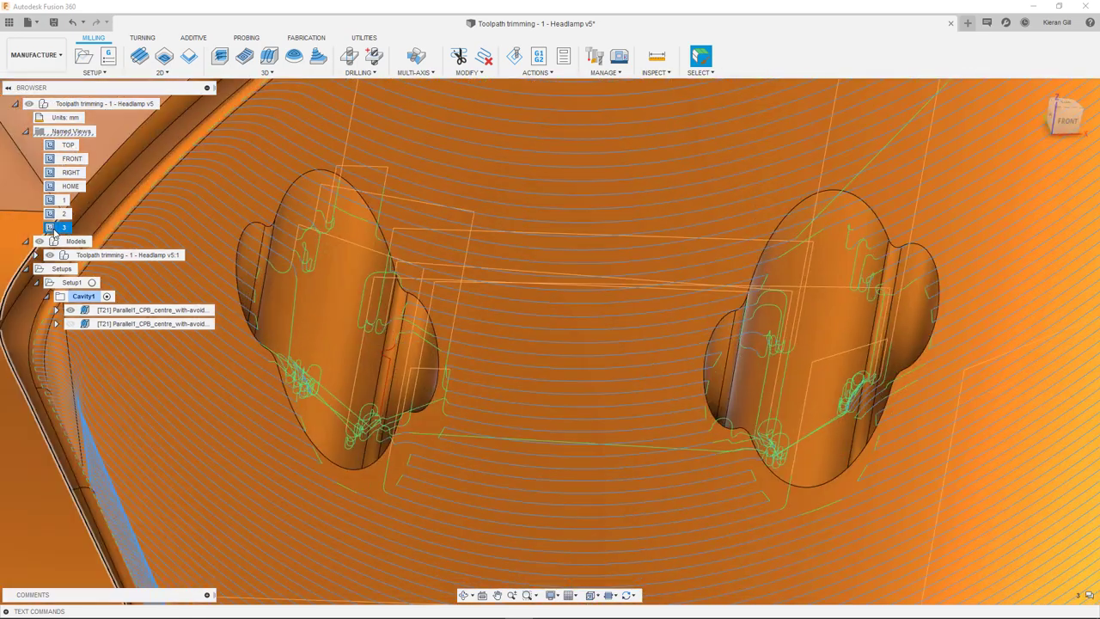
pyautogui.click(108, 311)
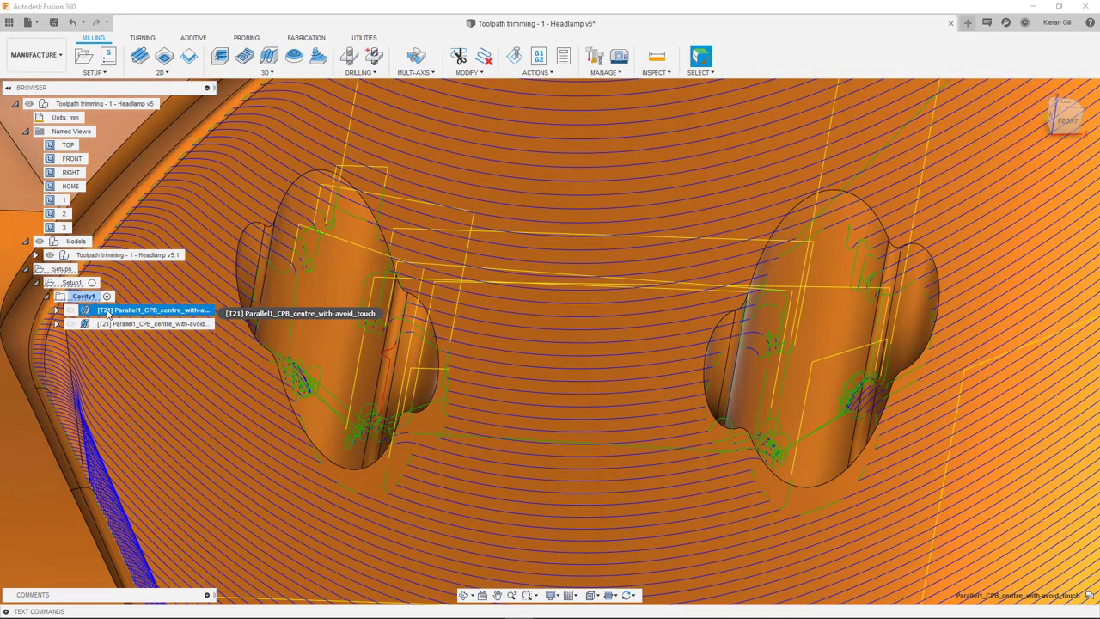
pyautogui.click(132, 324)
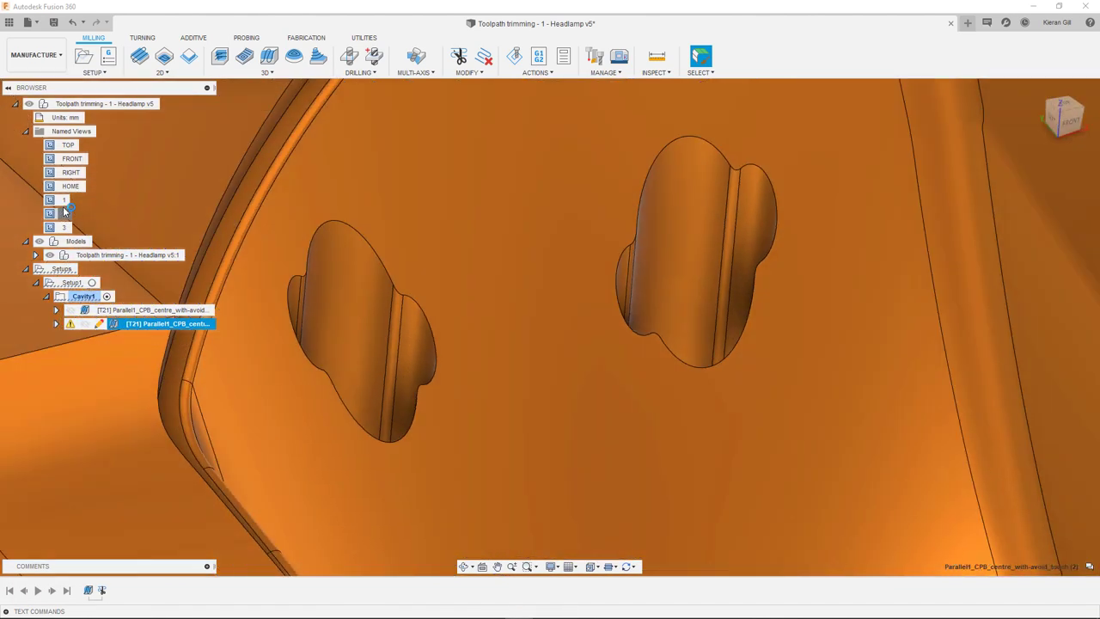
pyautogui.doubleClick(64, 201)
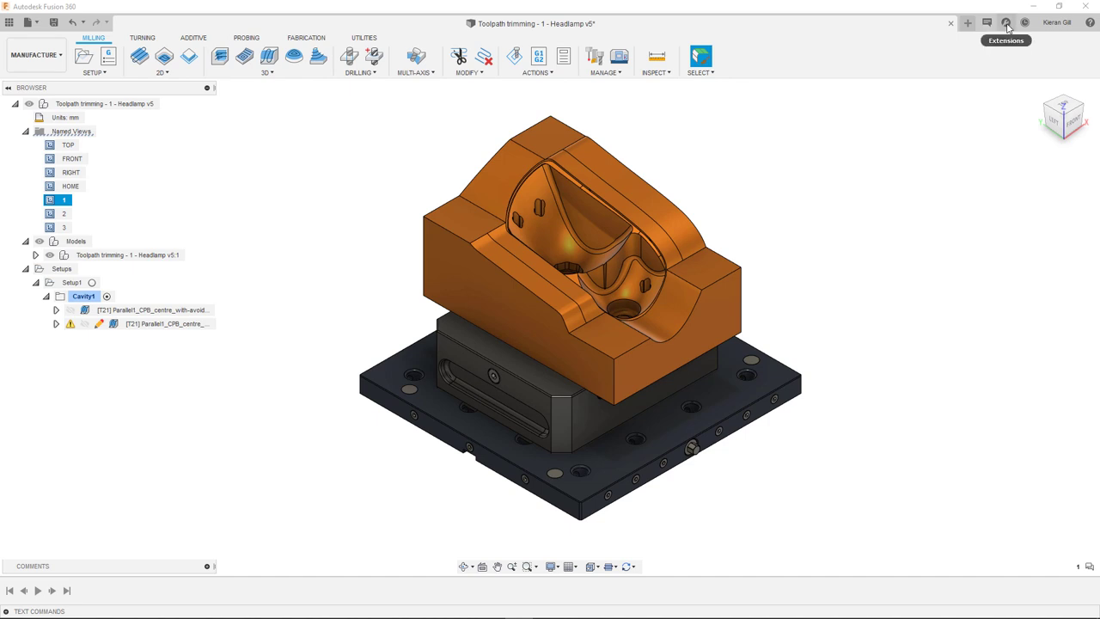
# - Open the Extensions window from the title bar, review it, and close it
pyautogui.click(1006, 23)
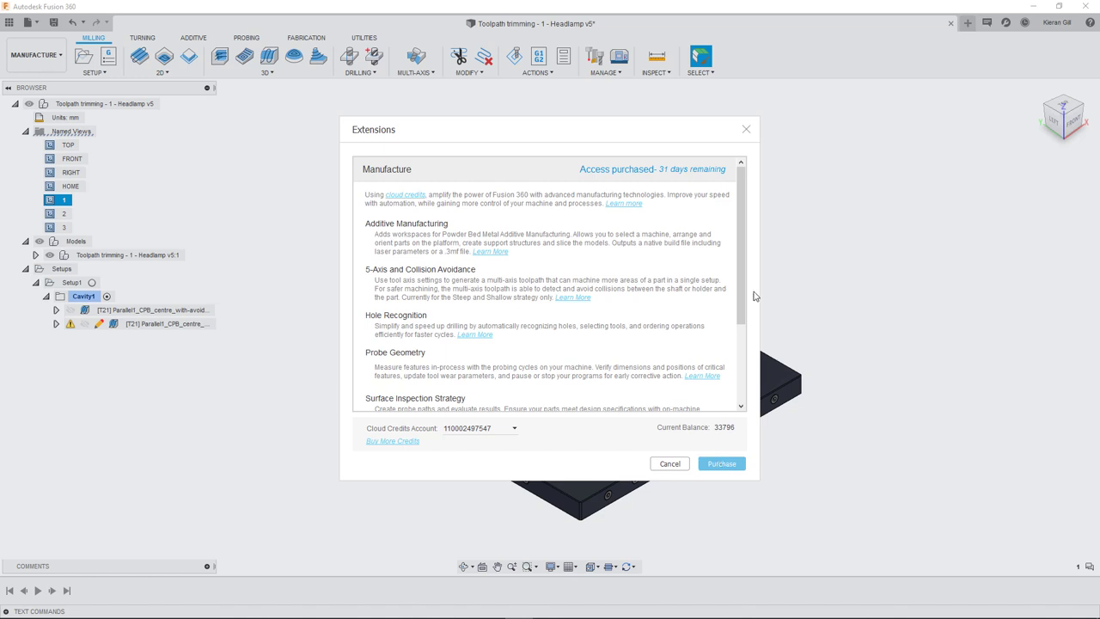
pyautogui.click(745, 129)
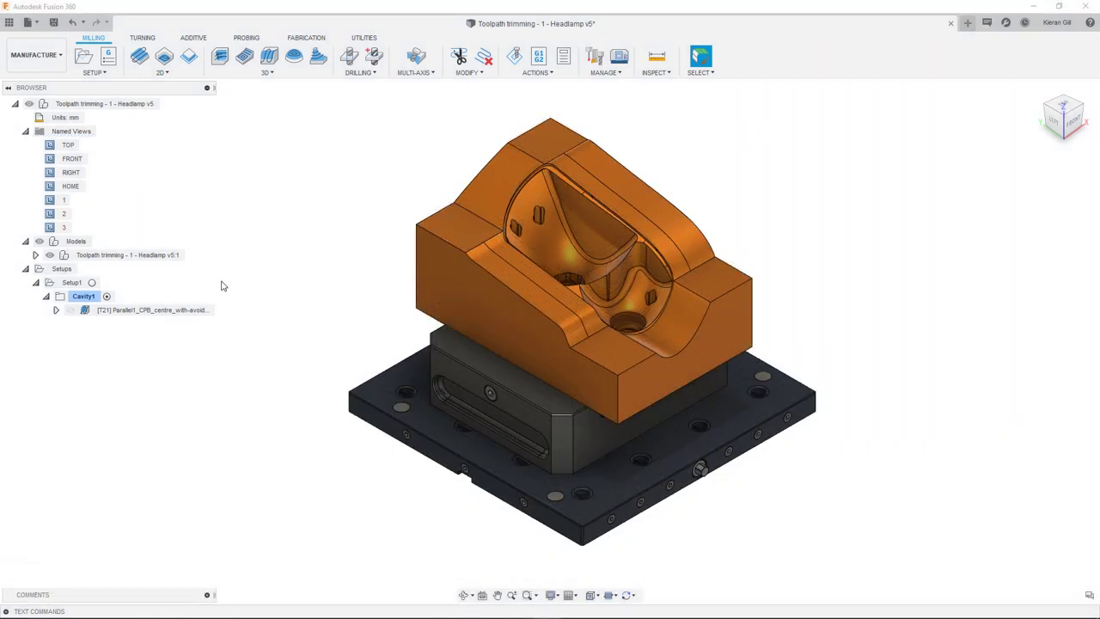
# - Display the remaining Parallel toolpath and step through saved views 1, 2 and 3
pyautogui.click(68, 313)
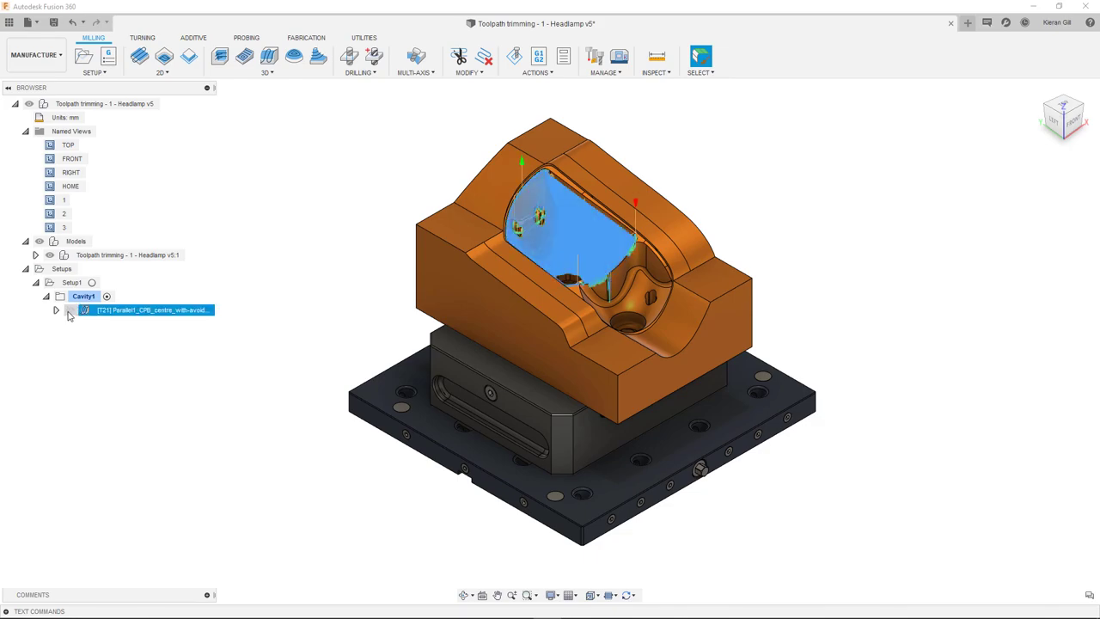
pyautogui.doubleClick(63, 200)
pyautogui.click(64, 213)
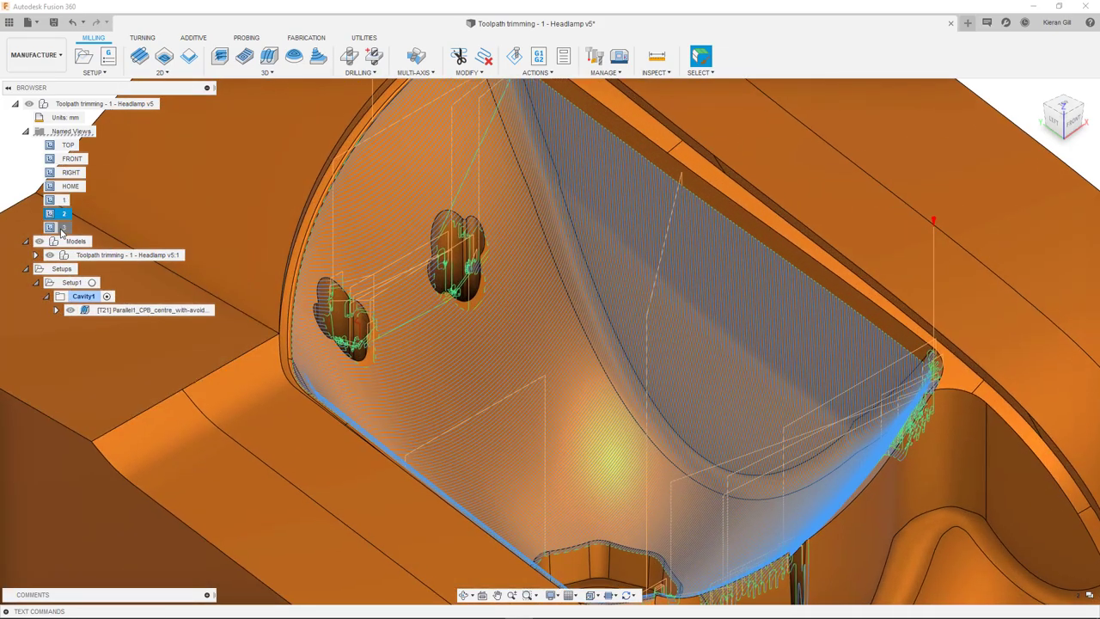
pyautogui.click(63, 227)
pyautogui.click(145, 310)
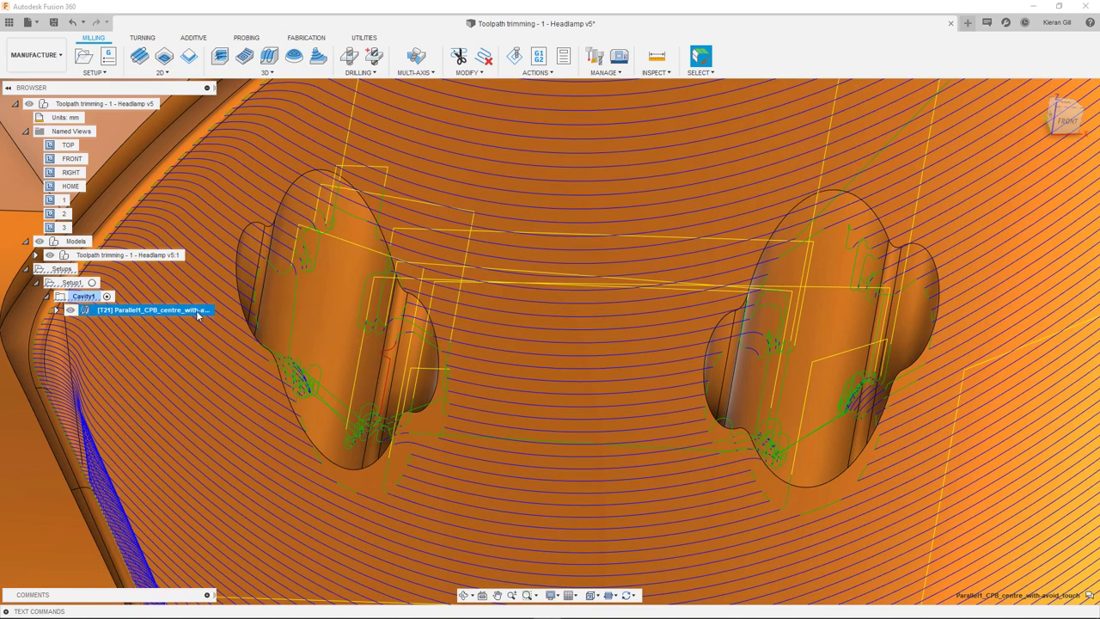
pyautogui.rightClick(196, 310)
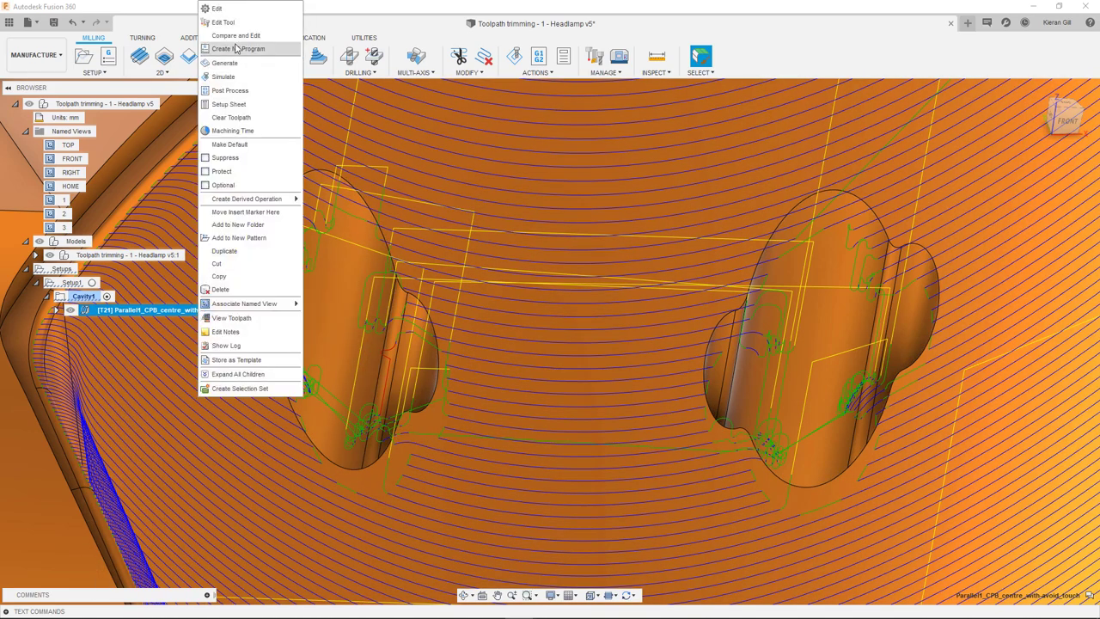
pyautogui.click(241, 11)
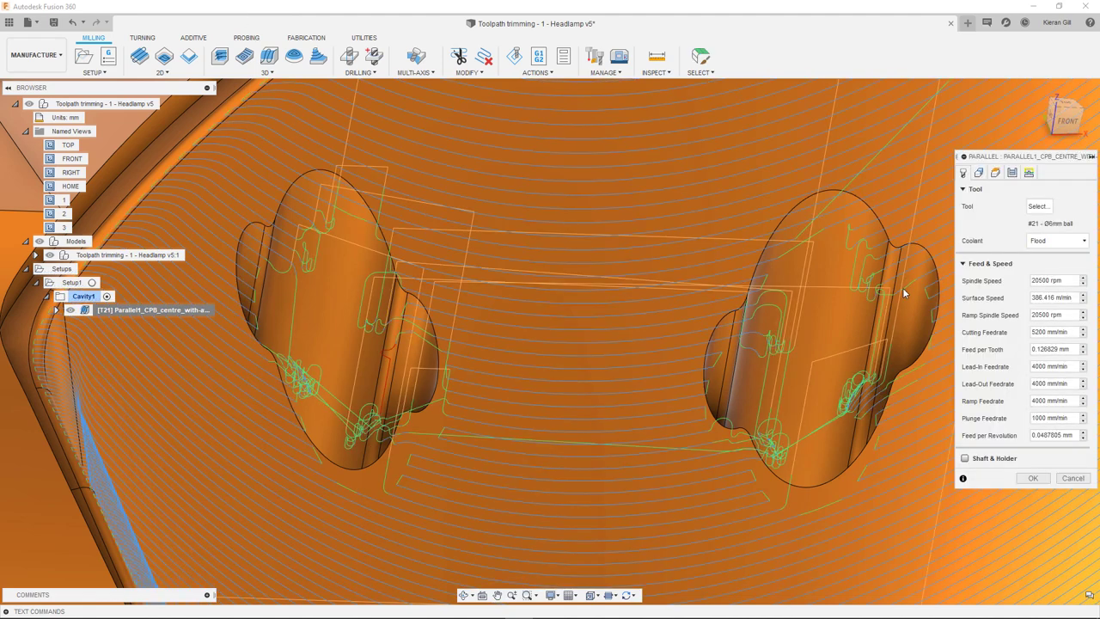
pyautogui.click(978, 172)
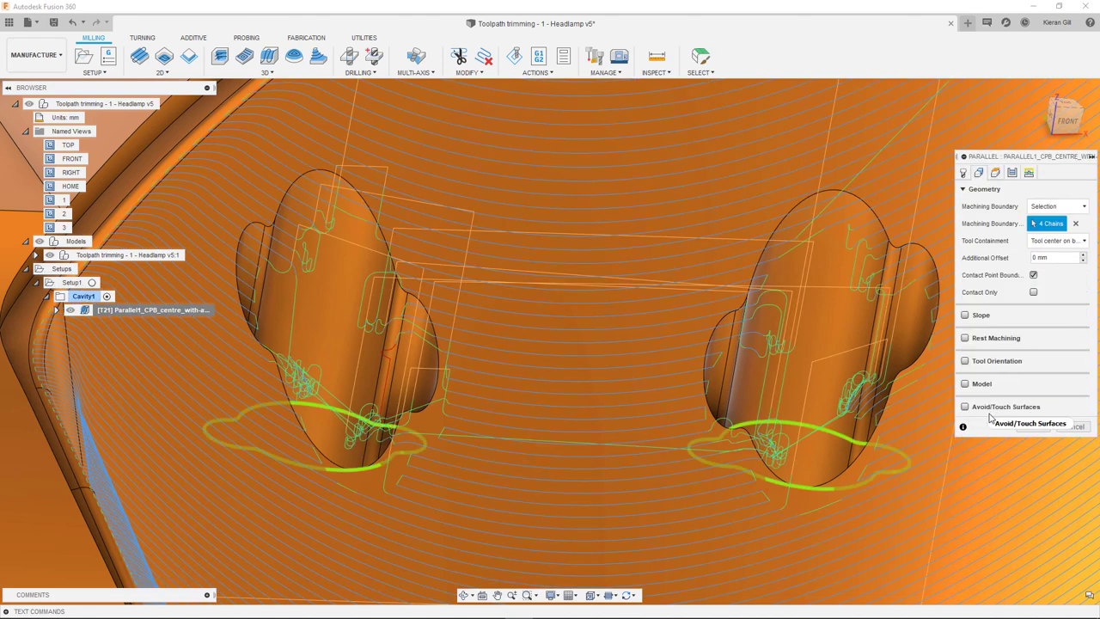
pyautogui.moveTo(970, 410)
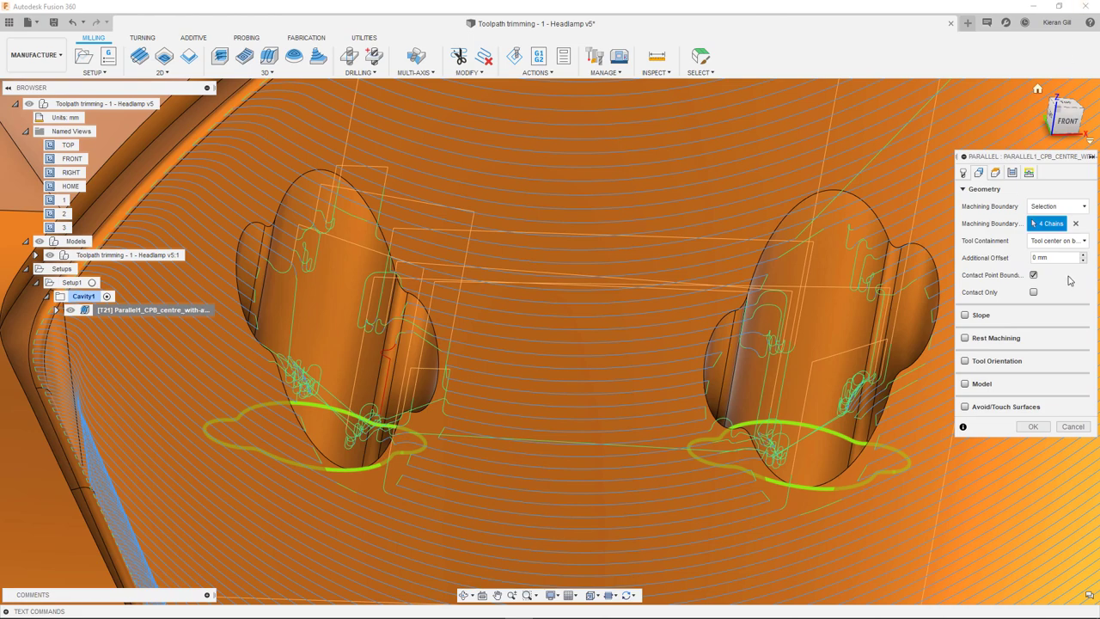
# - Cancel the toolpath edit, select the Parallel toolpath and start a Toolpath trim
pyautogui.click(1072, 426)
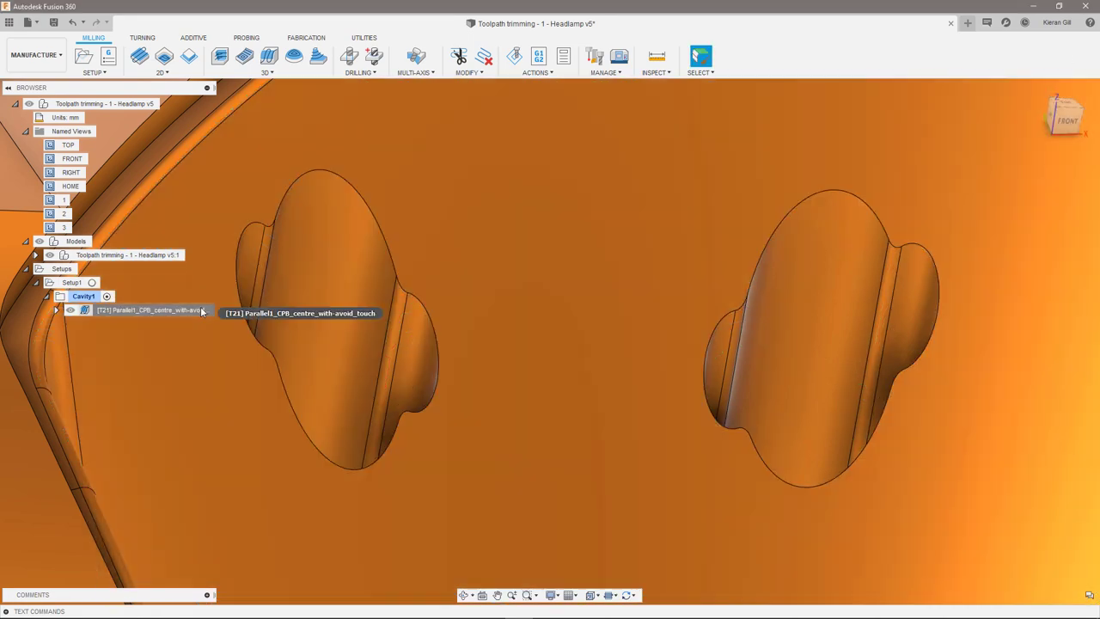
pyautogui.click(177, 312)
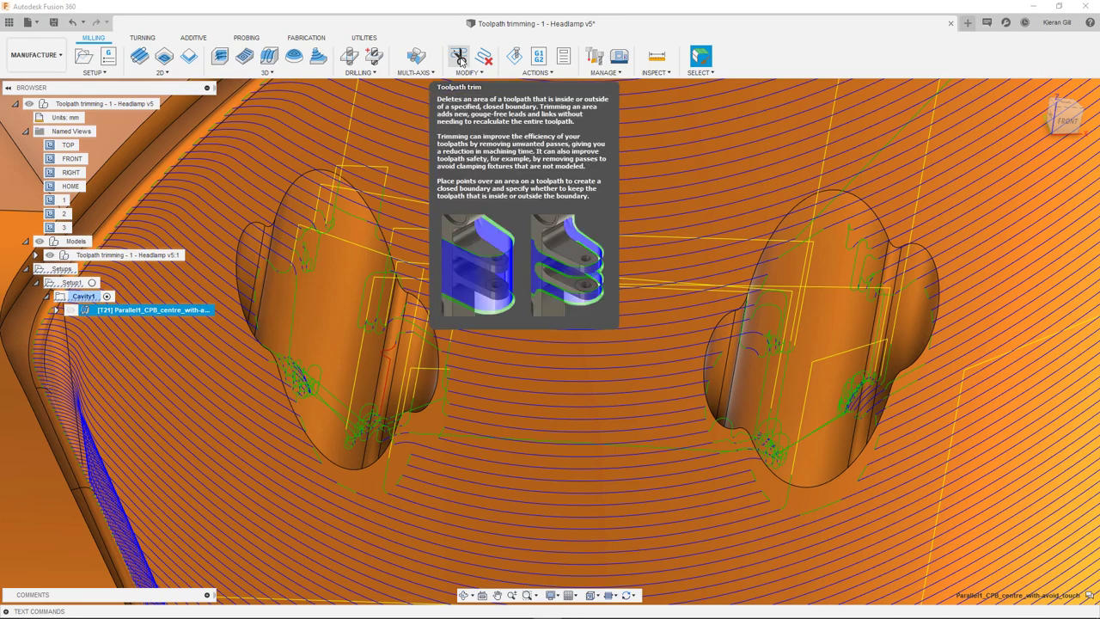
pyautogui.click(460, 57)
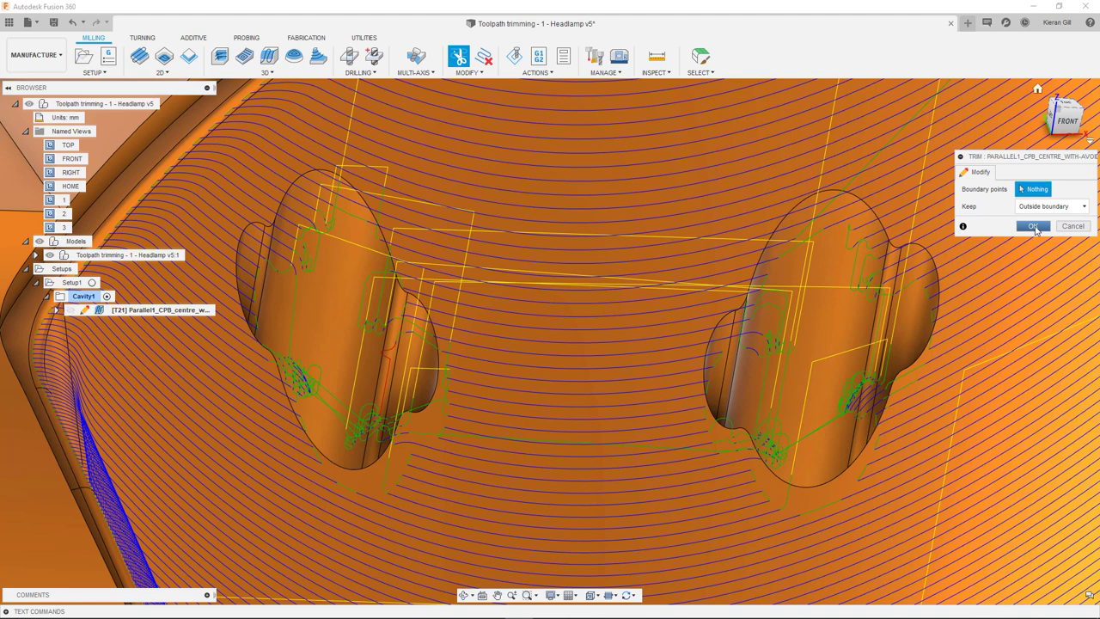
# - Place polygon boundary points around the right-hand pocket, check them, and enable Delete Point Mode
pyautogui.click(810, 192)
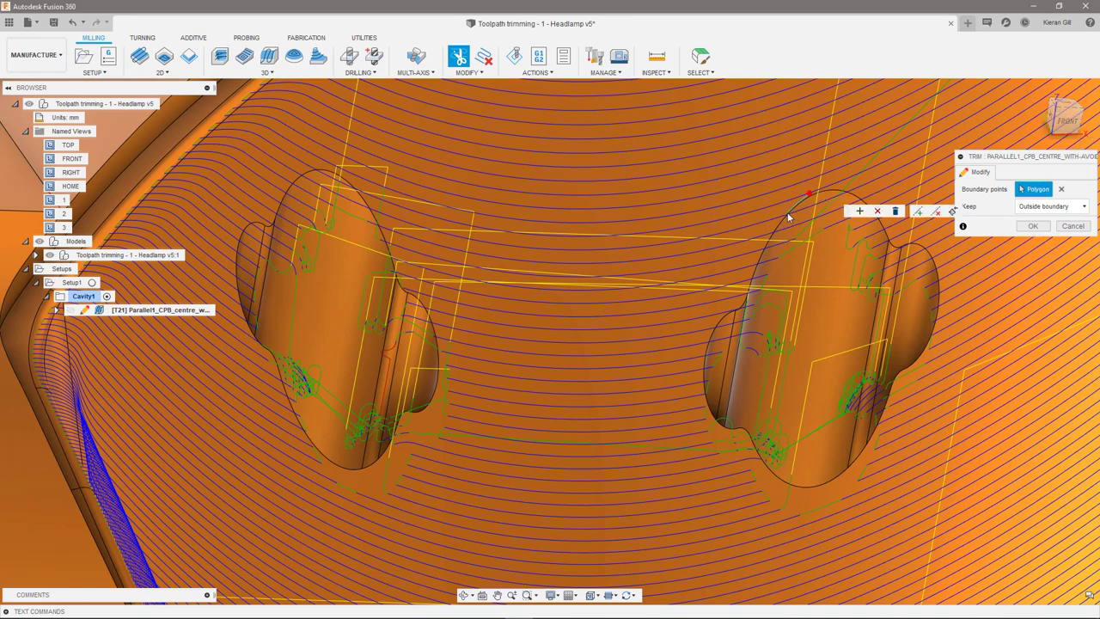
pyautogui.click(766, 244)
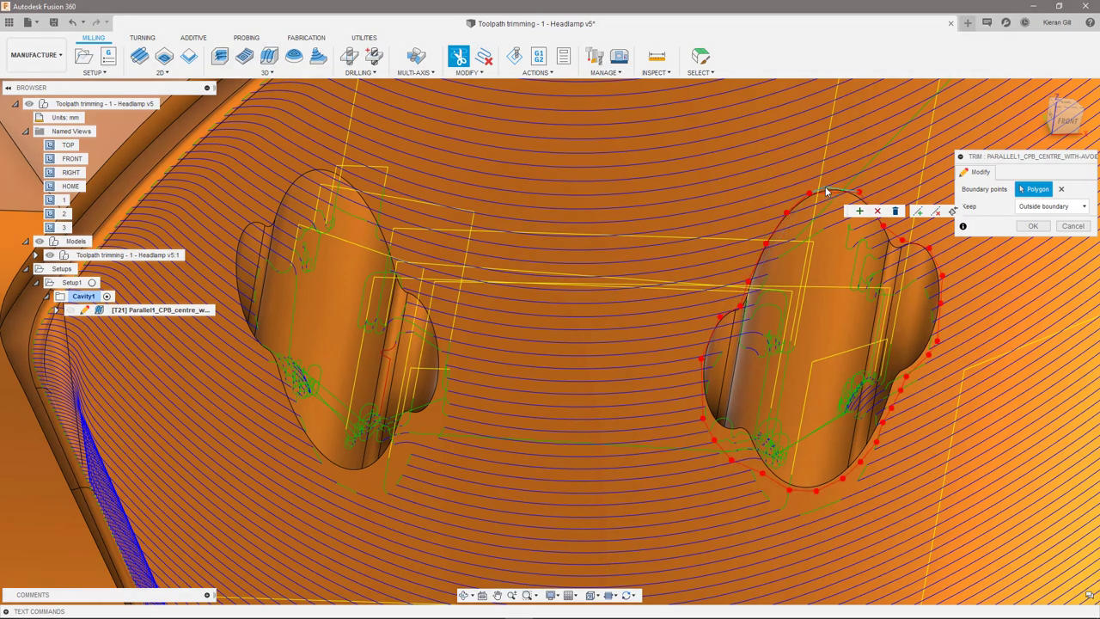
pyautogui.click(826, 188)
pyautogui.keyDown('shift'); pyautogui.moveTo(851, 204); pyautogui.dragTo(916, 185, button='middle'); pyautogui.keyUp('shift')
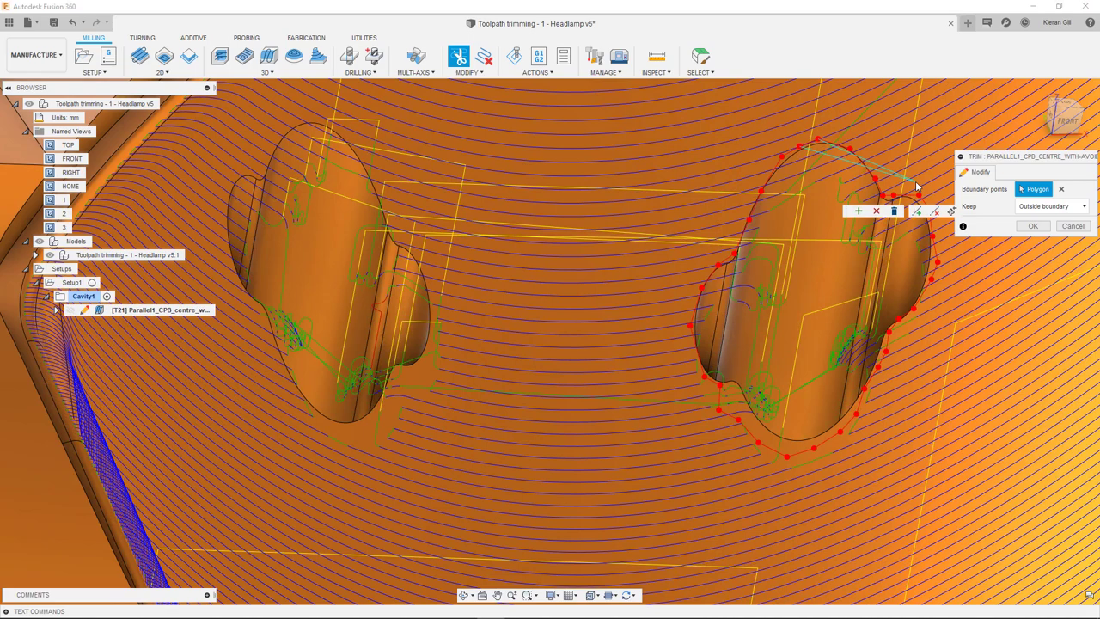
pyautogui.moveTo(916, 186); pyautogui.dragTo(754, 232, button='middle')
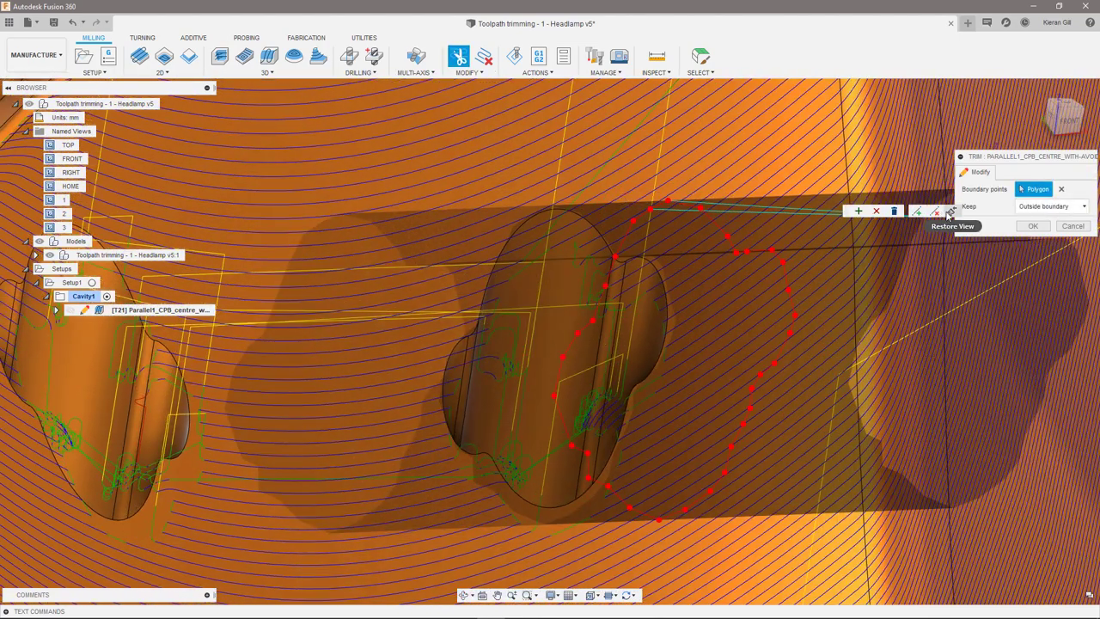
pyautogui.click(950, 212)
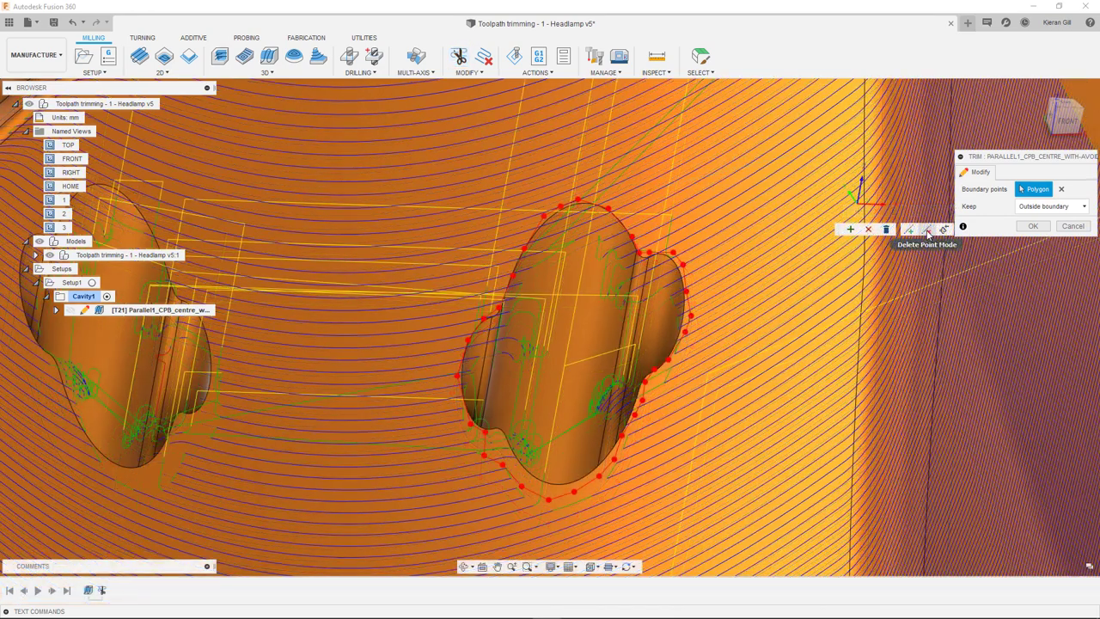
pyautogui.click(926, 229)
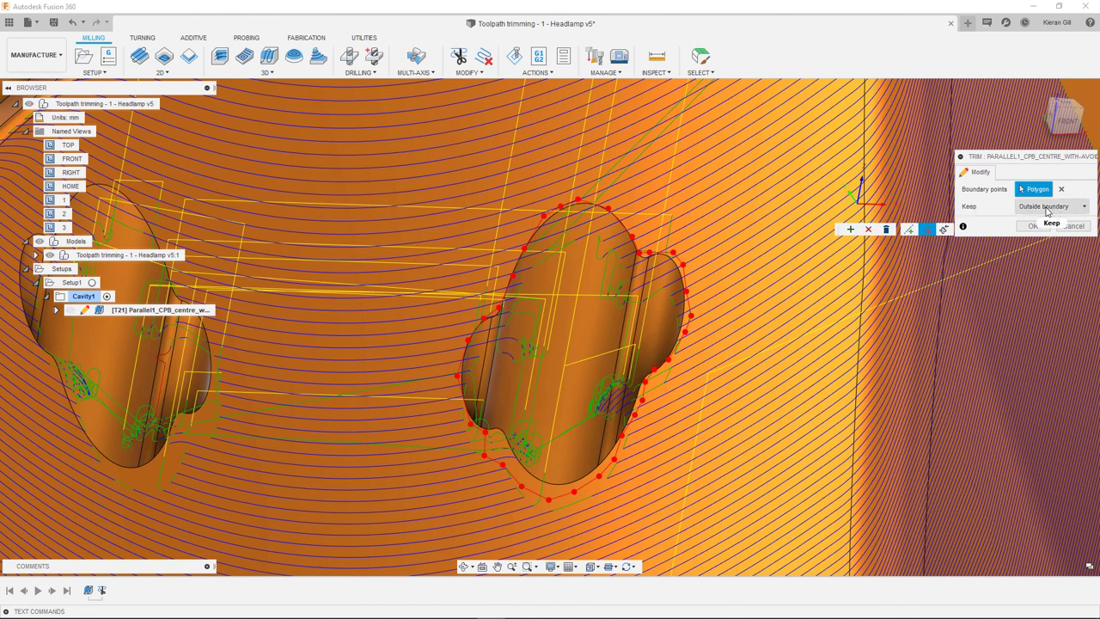
# - Keep the trim on Outside boundary and close the Toolpath trim dialog
pyautogui.moveTo(1046, 211)
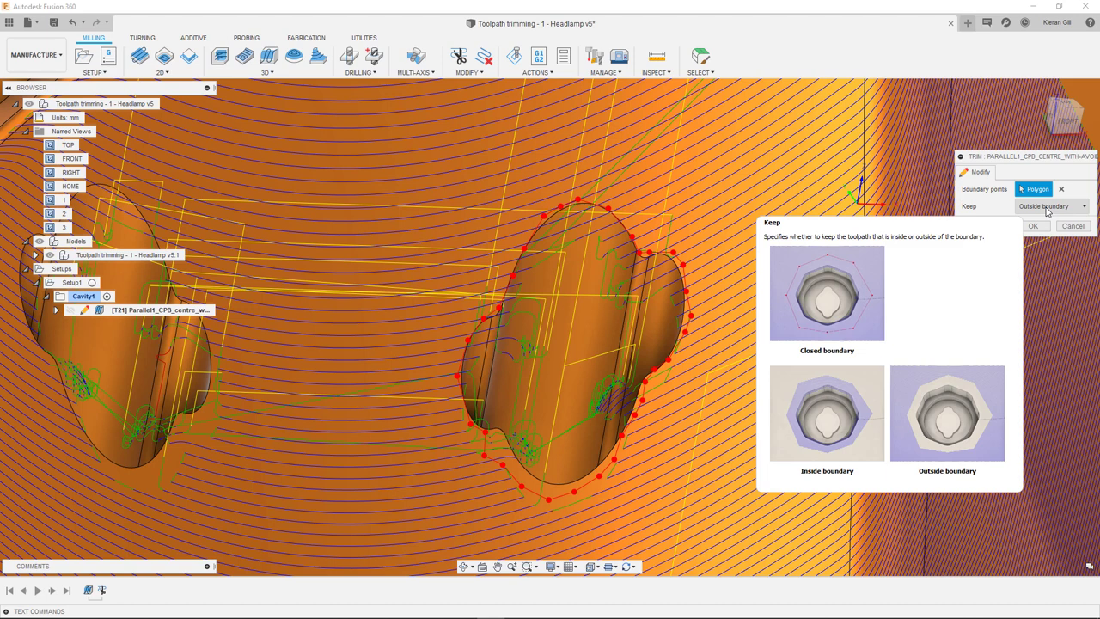
pyautogui.click(1046, 212)
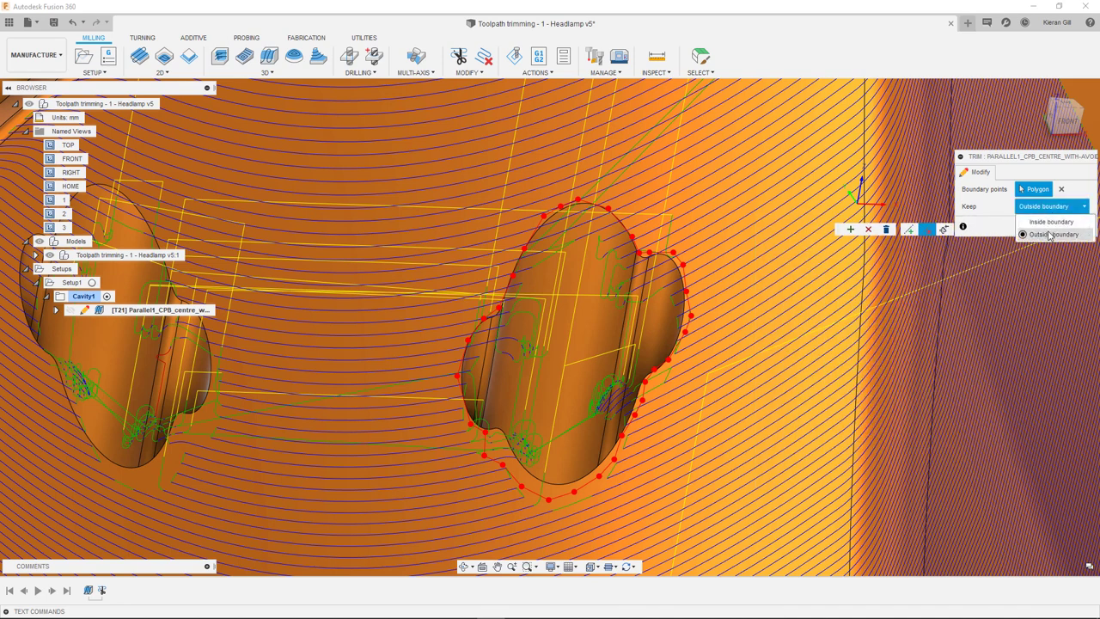
pyautogui.click(1038, 229)
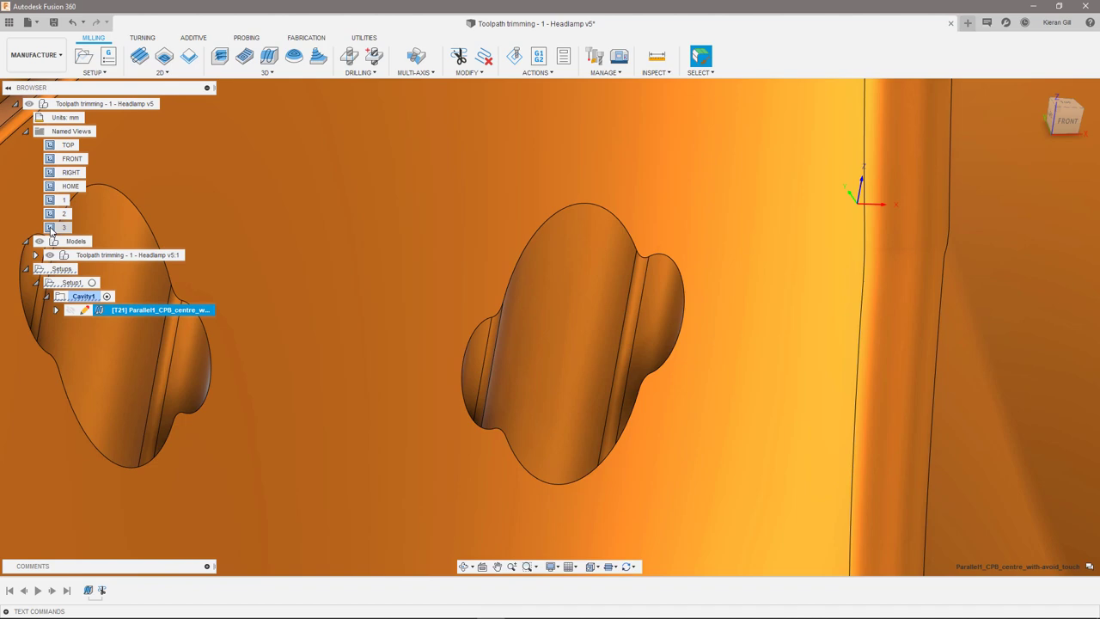
# - Jump to saved view 3 and show the Parallel1 operation's toolpath
pyautogui.doubleClick(50, 229)
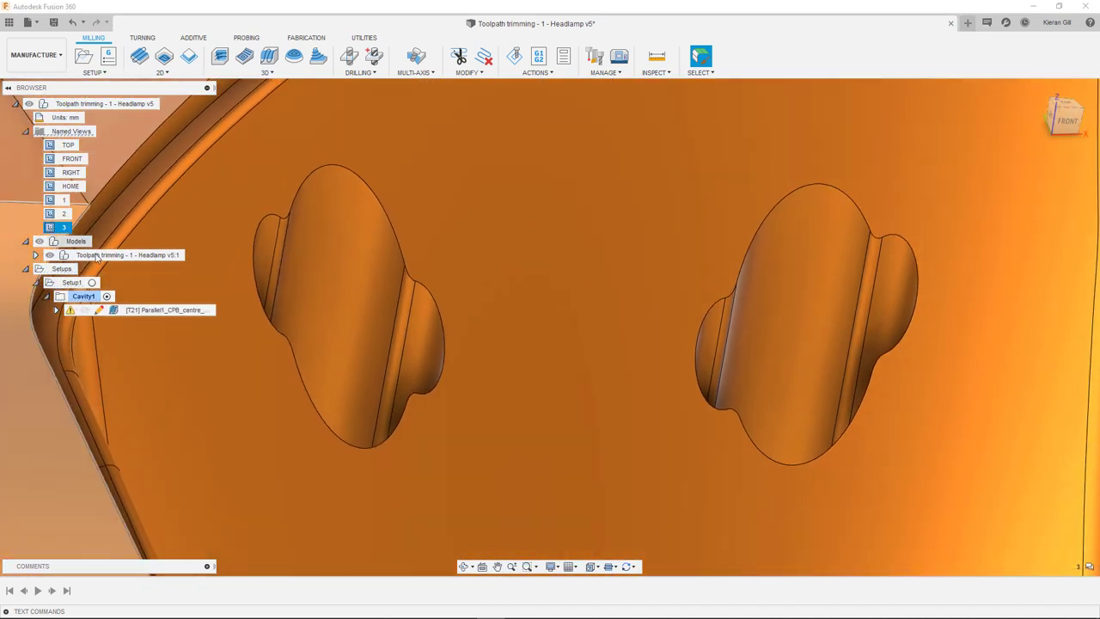
pyautogui.click(157, 311)
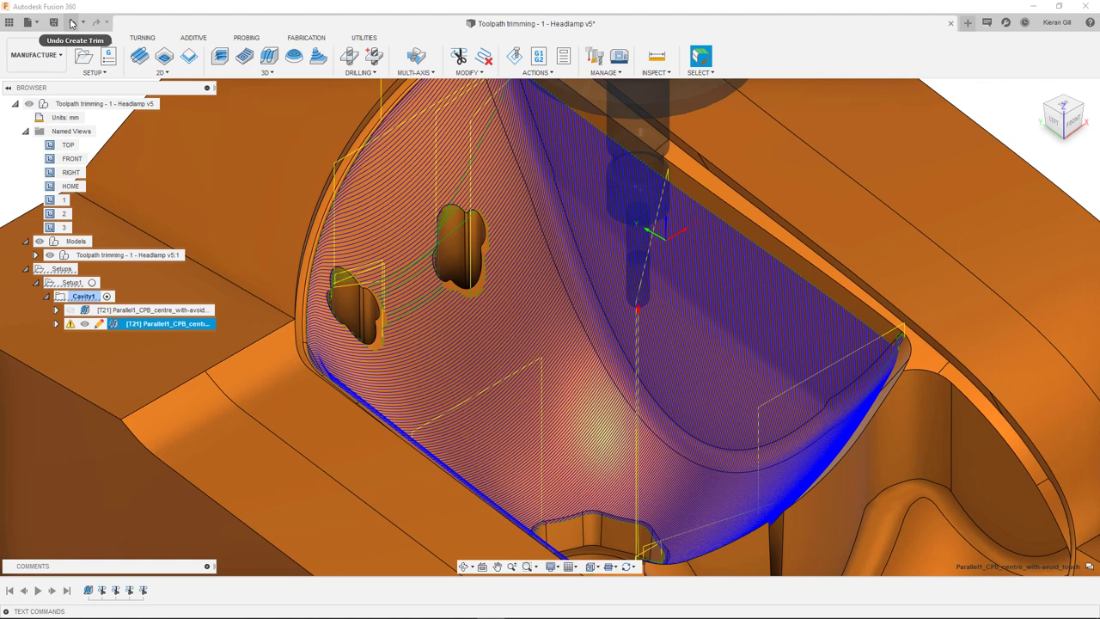
# - Undo the toolpath trim twice, then choose Edit on the trim feature in the timeline
pyautogui.click(71, 22)
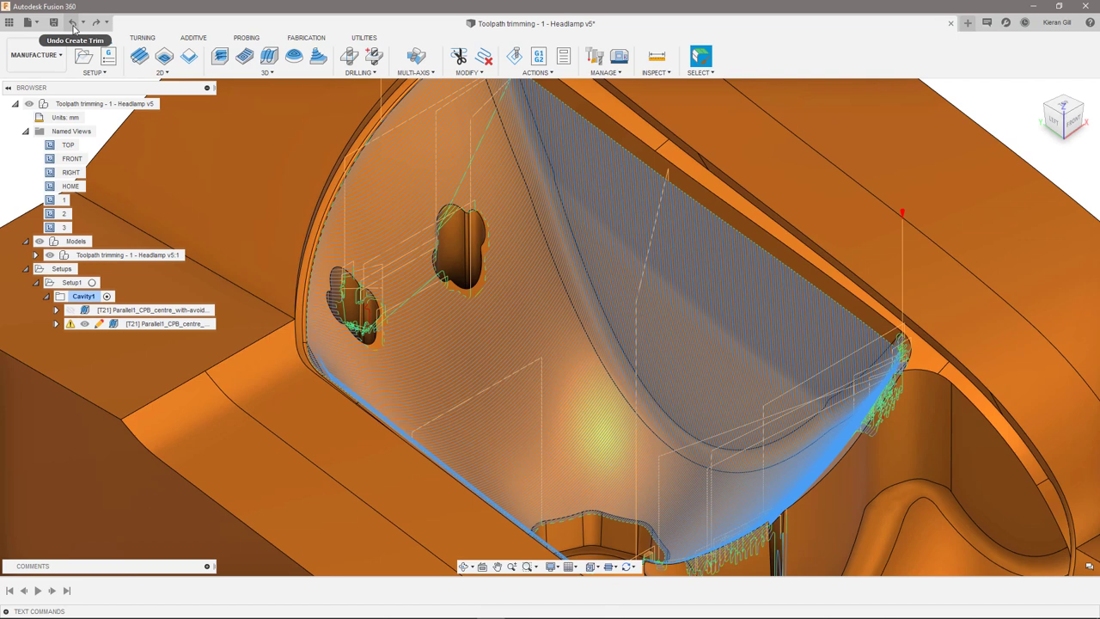
pyautogui.click(73, 24)
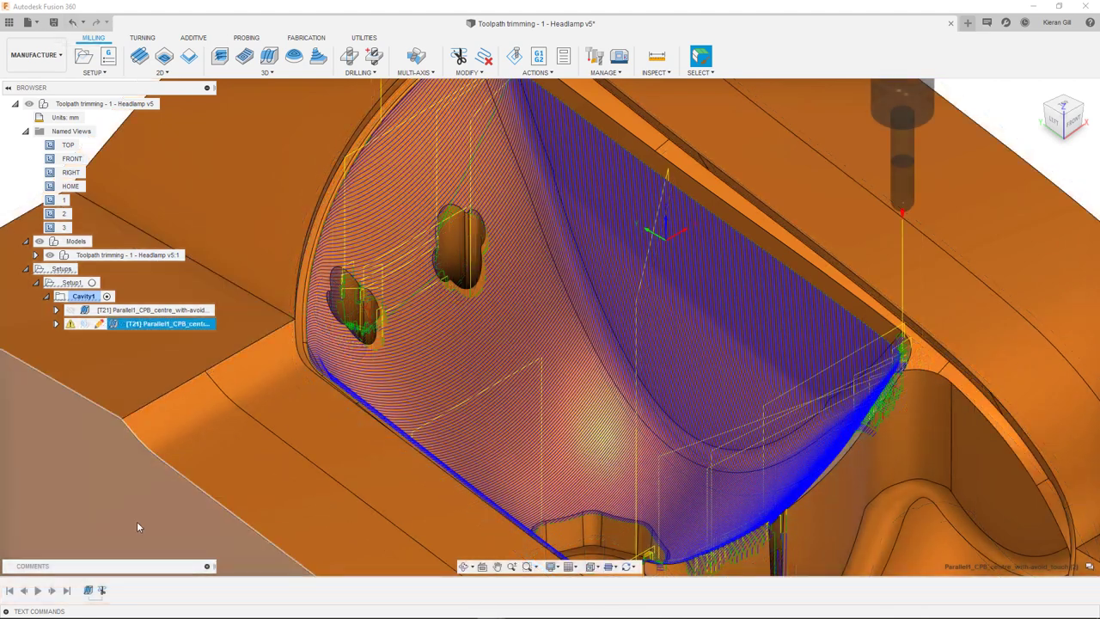
pyautogui.rightClick(102, 592)
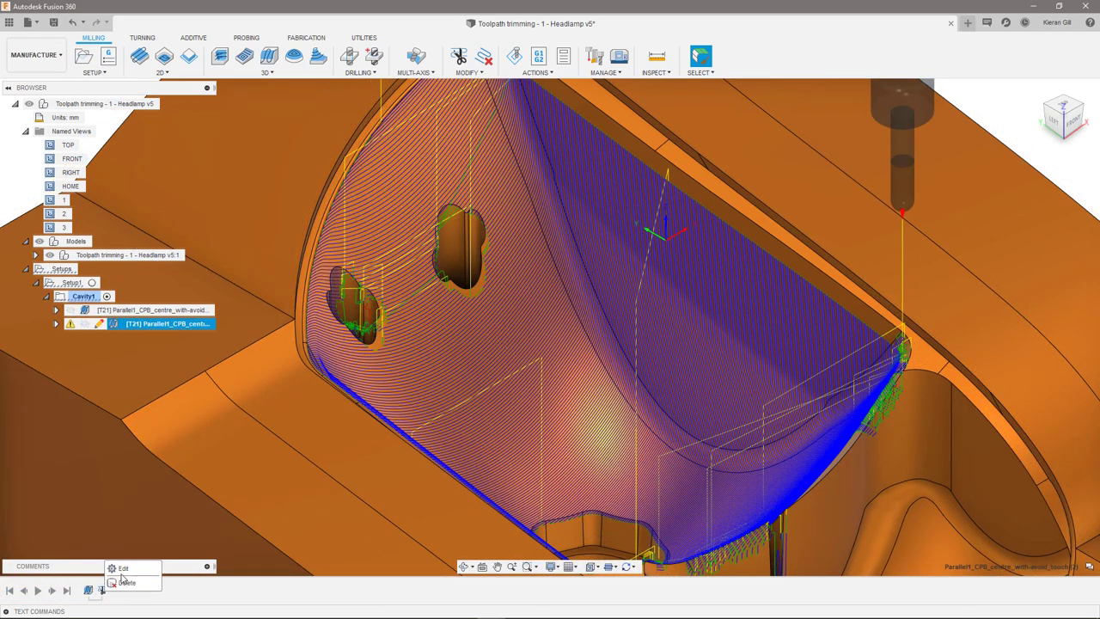
pyautogui.click(125, 570)
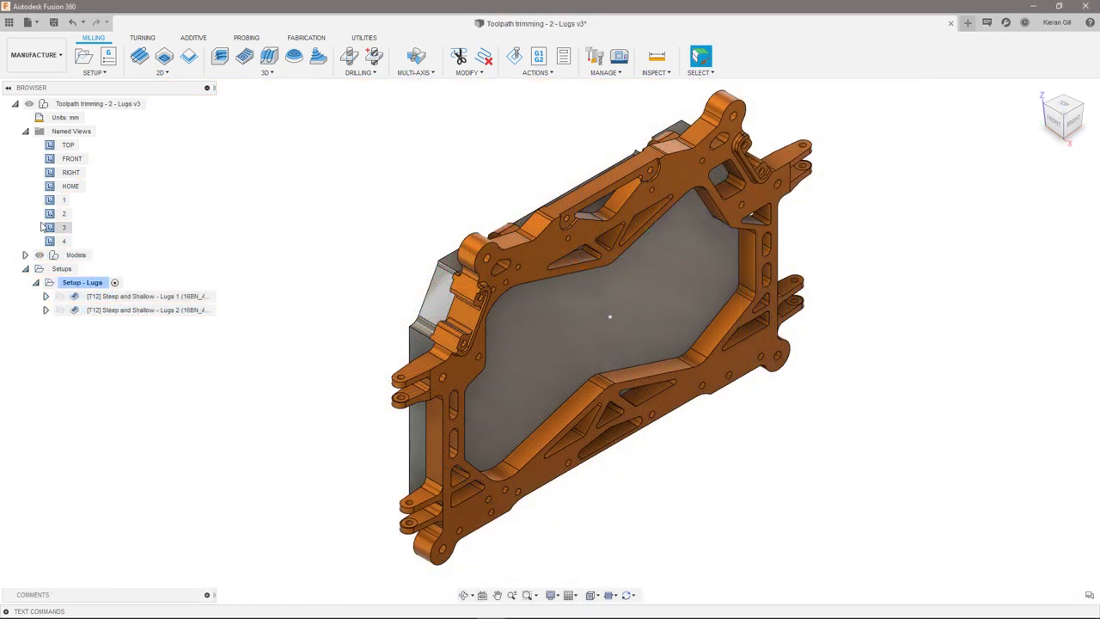
# - Show the Steep and Shallow - Lugs 1 toolpath from saved views 2 and 3 with link moves hidden
pyautogui.doubleClick(57, 214)
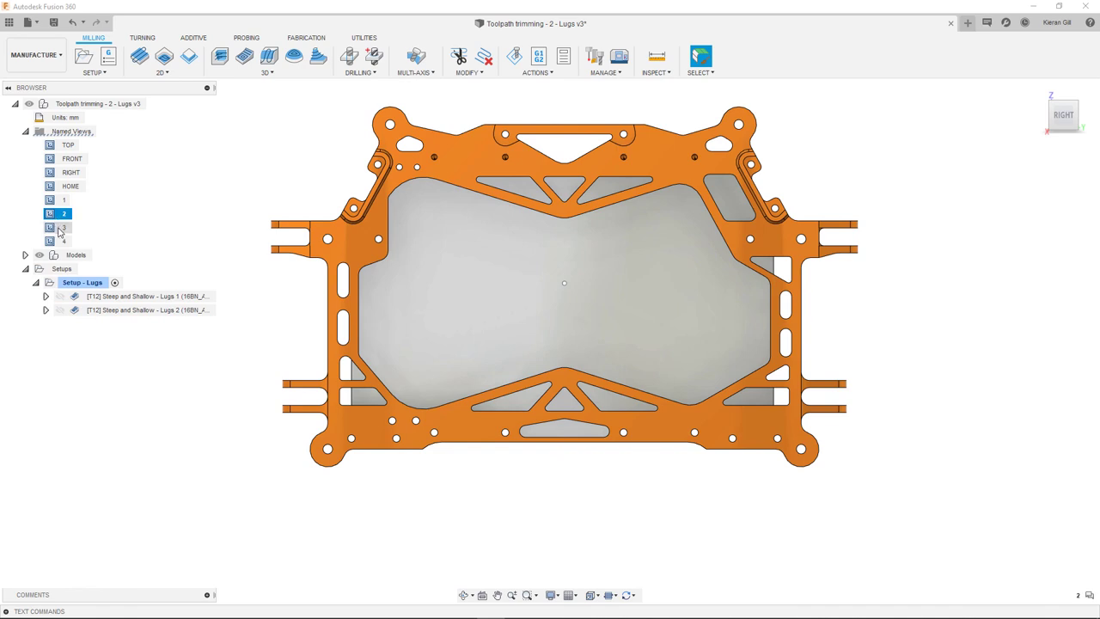
pyautogui.doubleClick(58, 227)
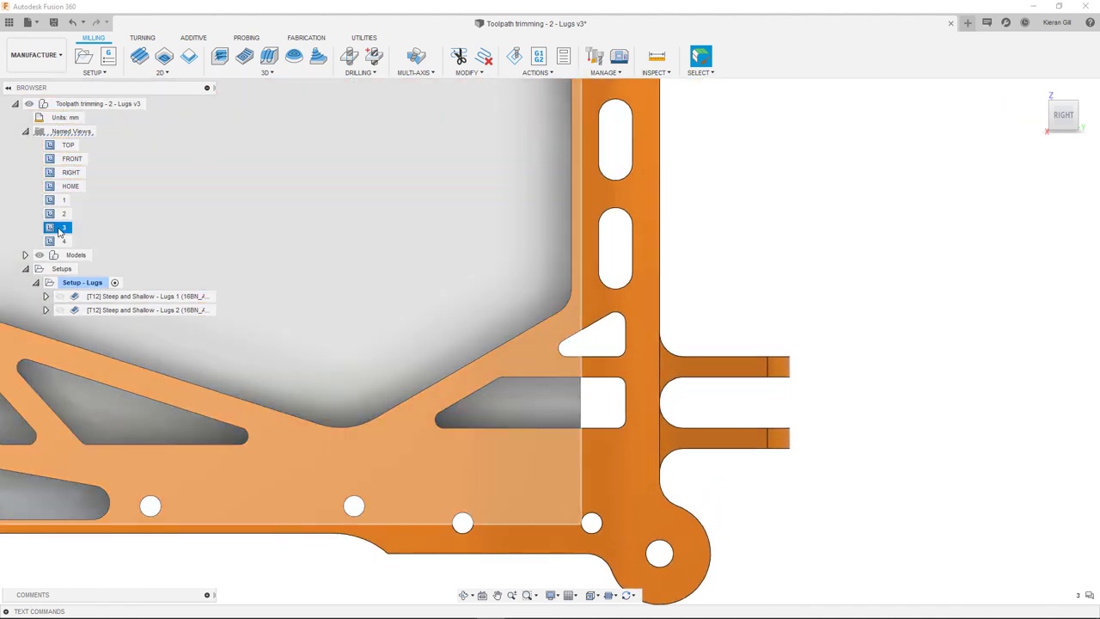
pyautogui.click(127, 296)
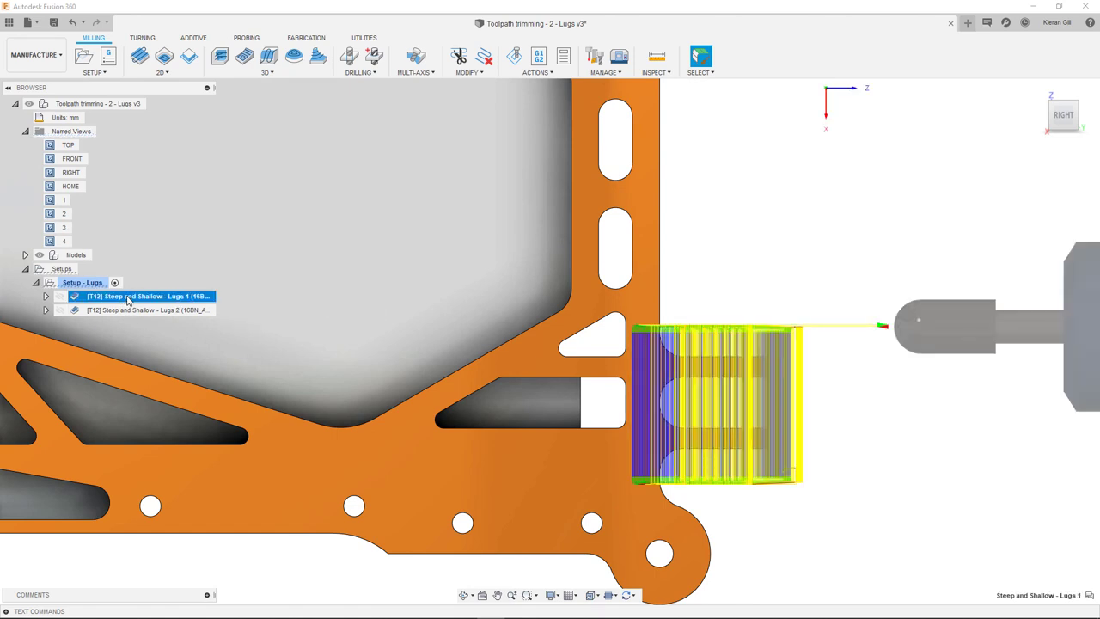
pyautogui.click(603, 594)
pyautogui.click(609, 581)
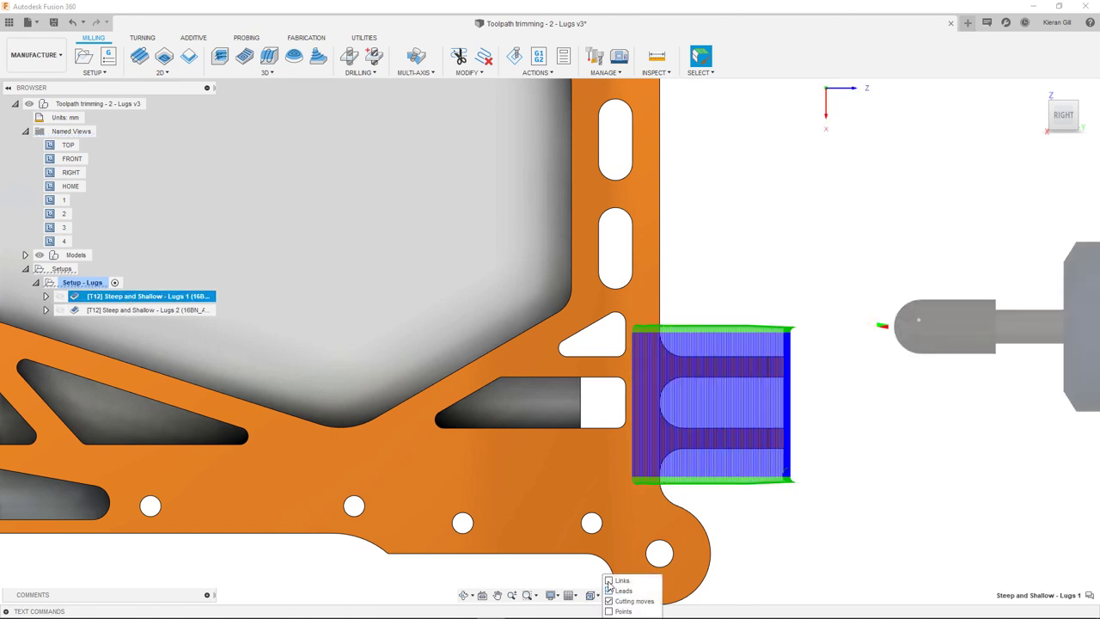
# - Expand the bodies list, toggle Body85 and Body86 visibility, and redisplay the Lugs 1 toolpath
pyautogui.click(89, 325)
pyautogui.click(71, 337)
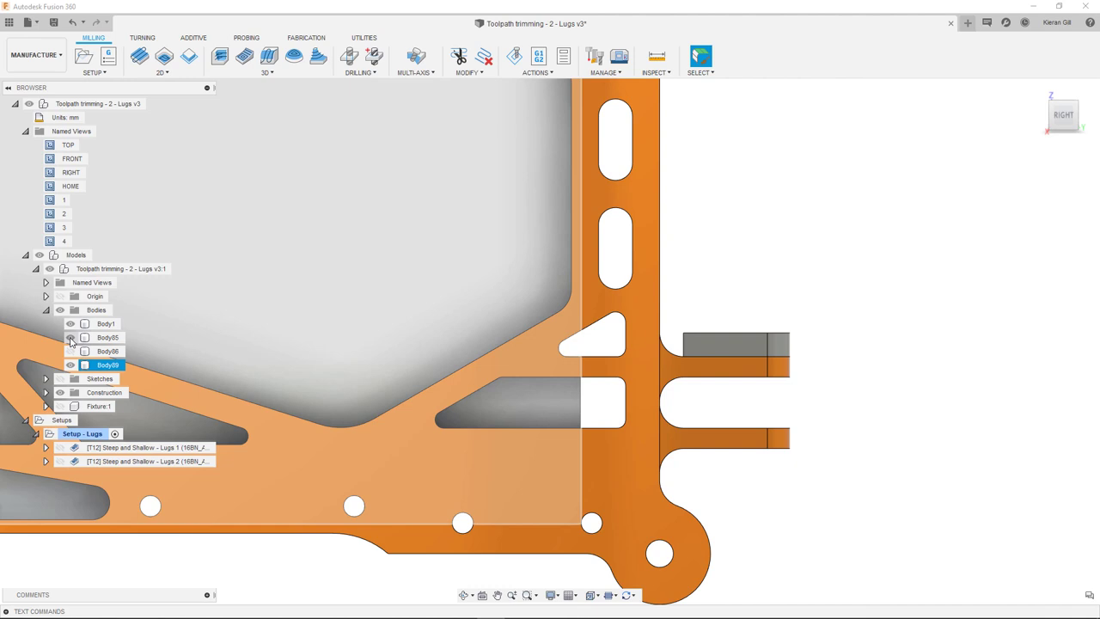
pyautogui.click(71, 351)
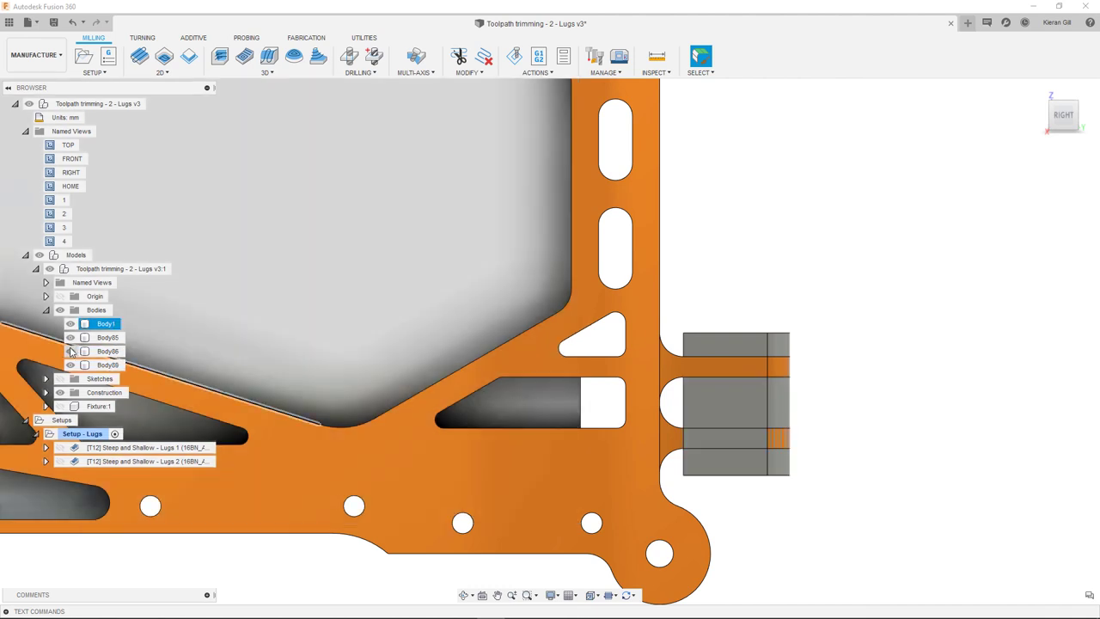
pyautogui.click(97, 447)
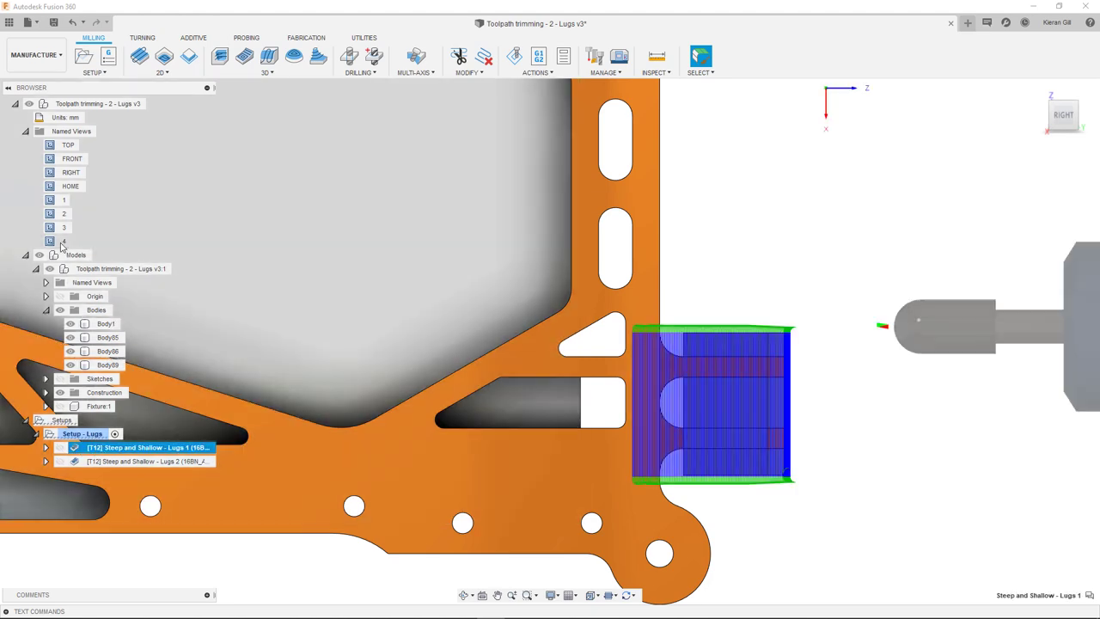
# - Check saved views 4 and 3, hide Body85 and Body86, and select Steep and Shallow - Lugs 2
pyautogui.doubleClick(62, 242)
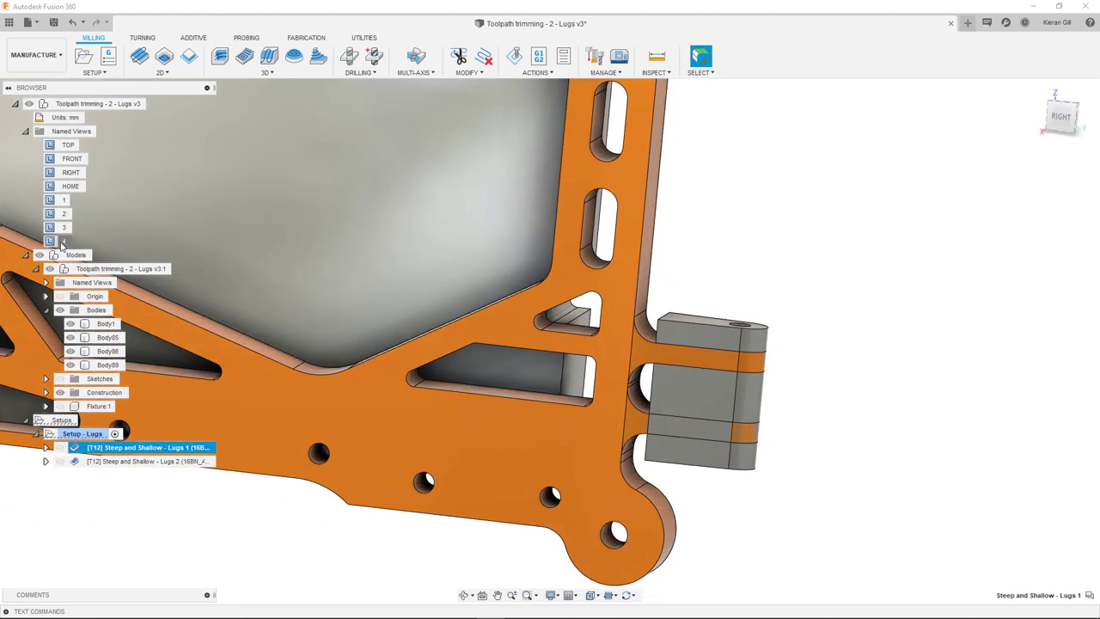
pyautogui.doubleClick(63, 227)
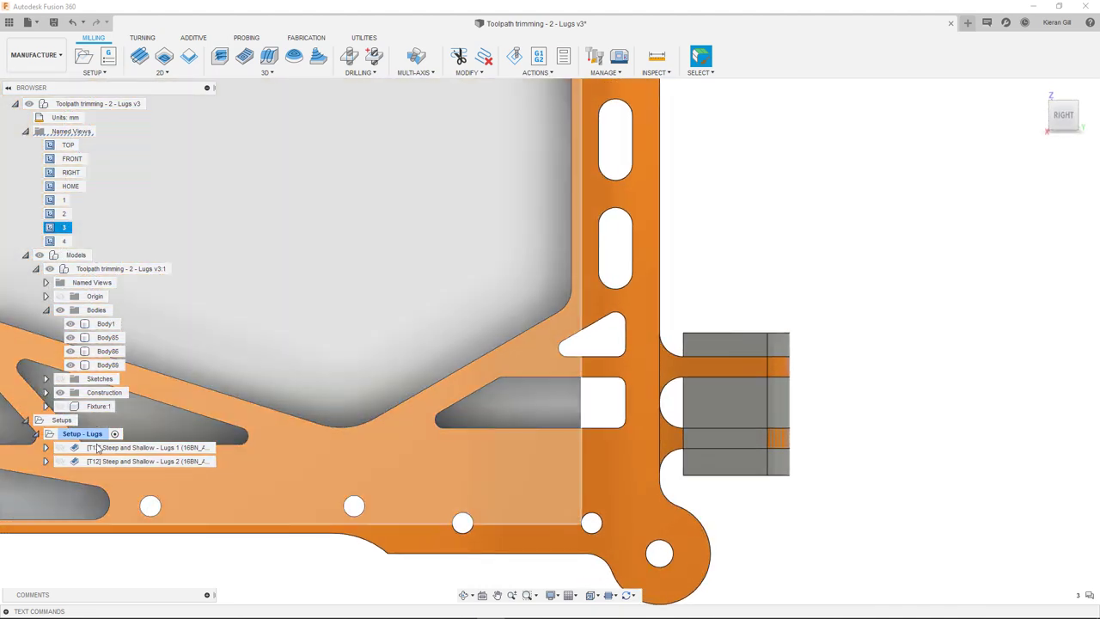
pyautogui.click(99, 448)
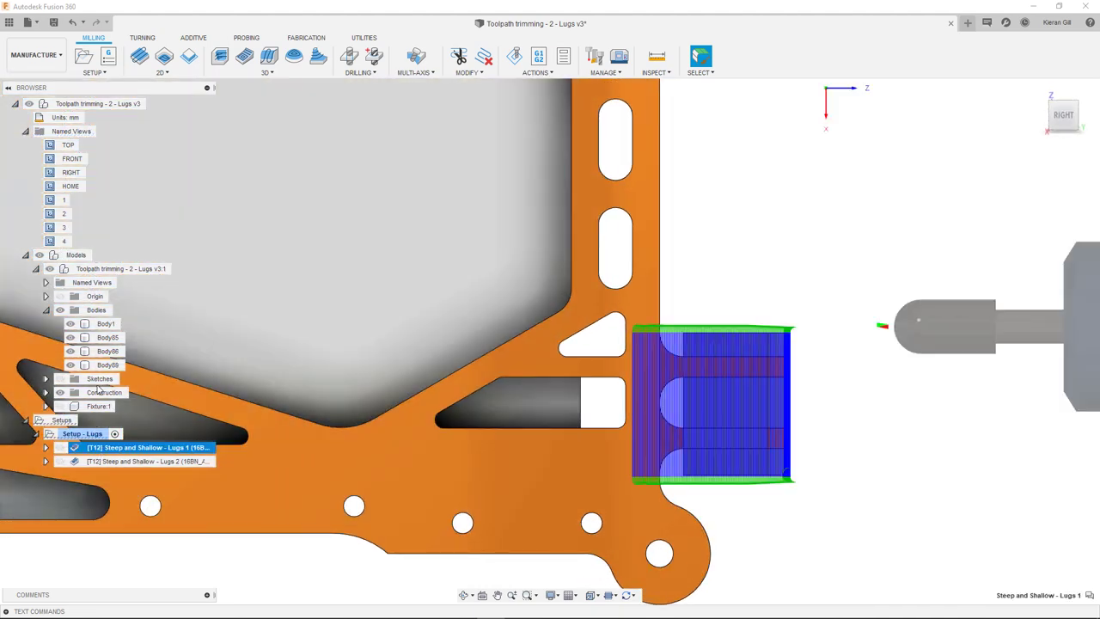
pyautogui.click(70, 351)
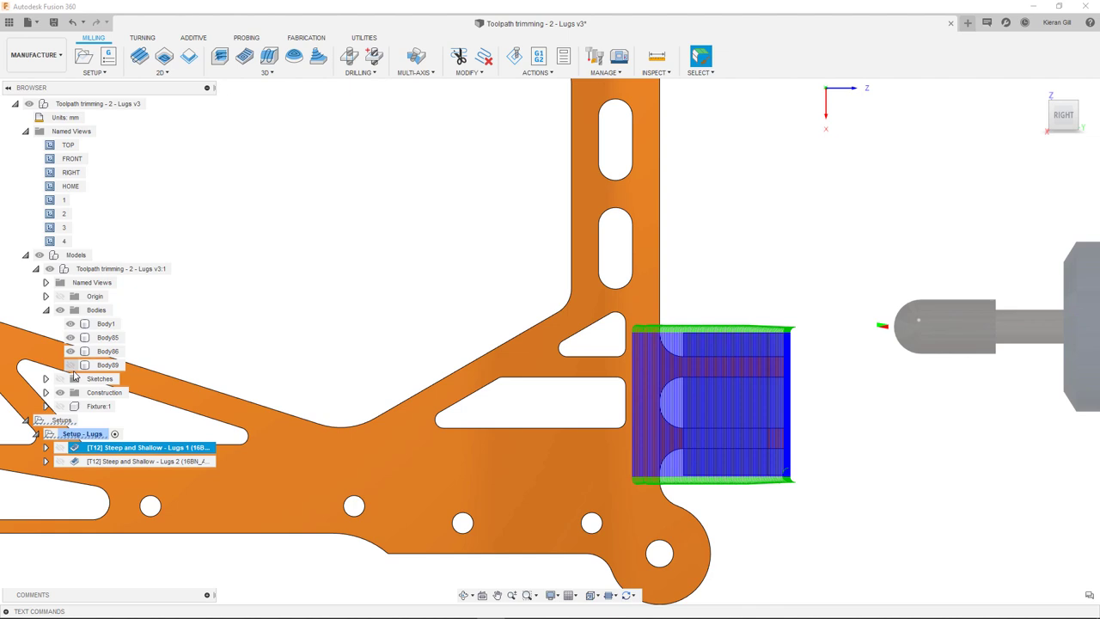
pyautogui.click(71, 364)
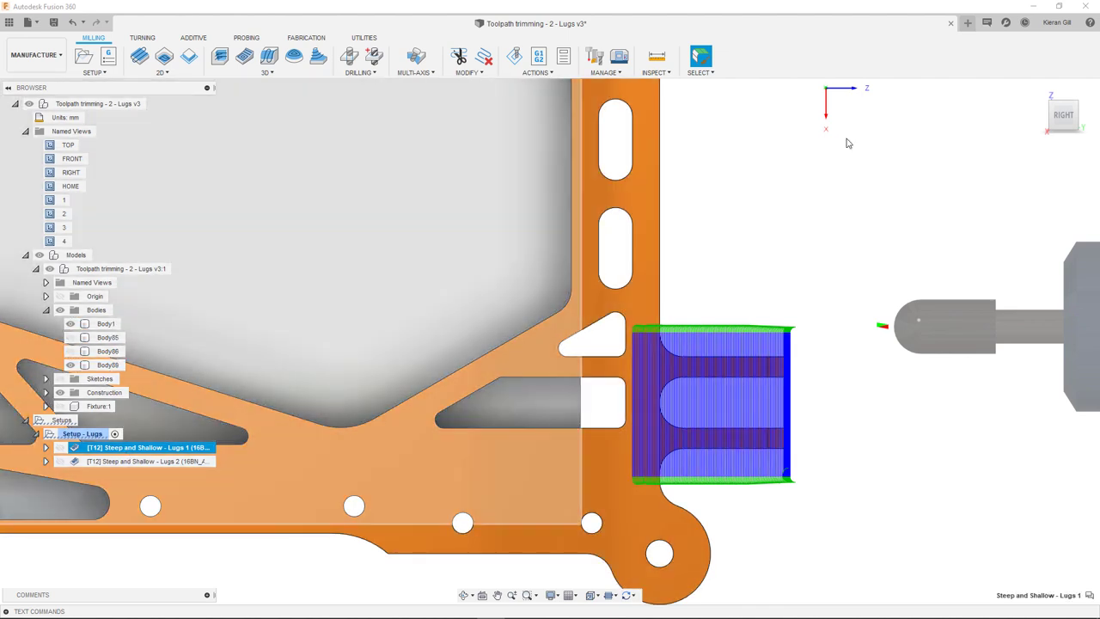
pyautogui.click(146, 462)
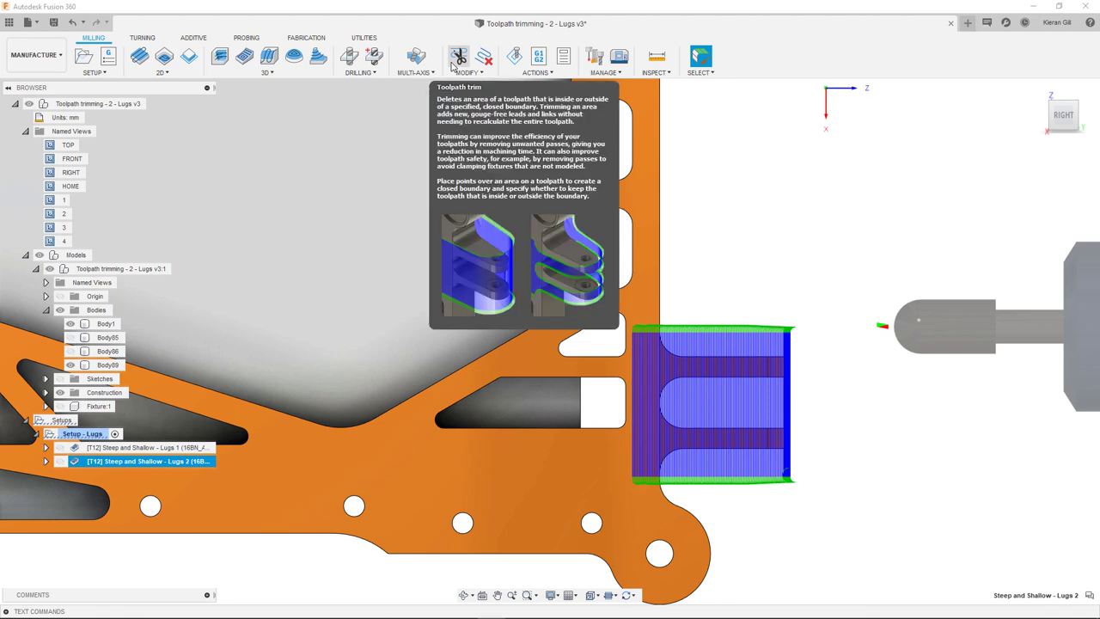
# - Start a trim on Lugs 2 and draw a polygon boundary around the three lugs
pyautogui.click(456, 60)
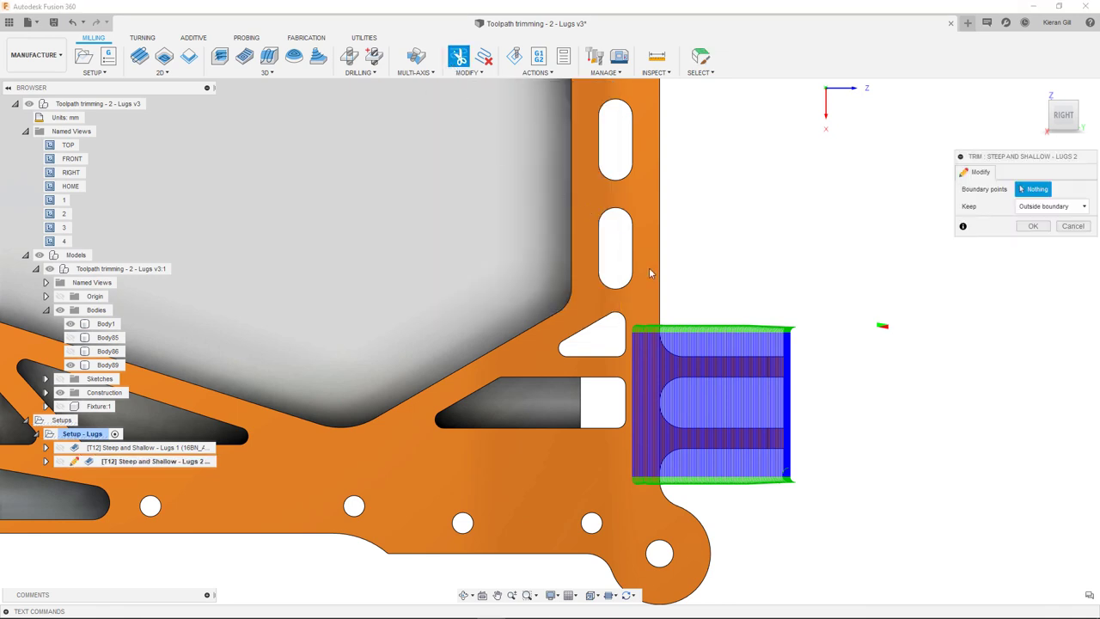
pyautogui.moveTo(736, 362); pyautogui.dragTo(585, 279, button='middle')
pyautogui.scroll(6, 584, 279)
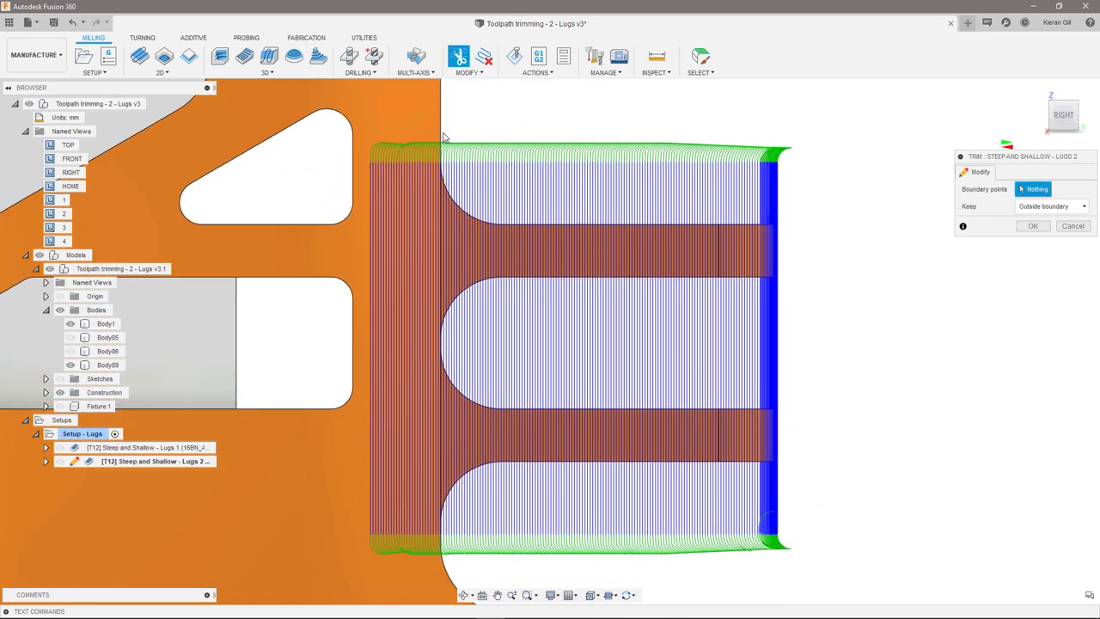
pyautogui.click(445, 139)
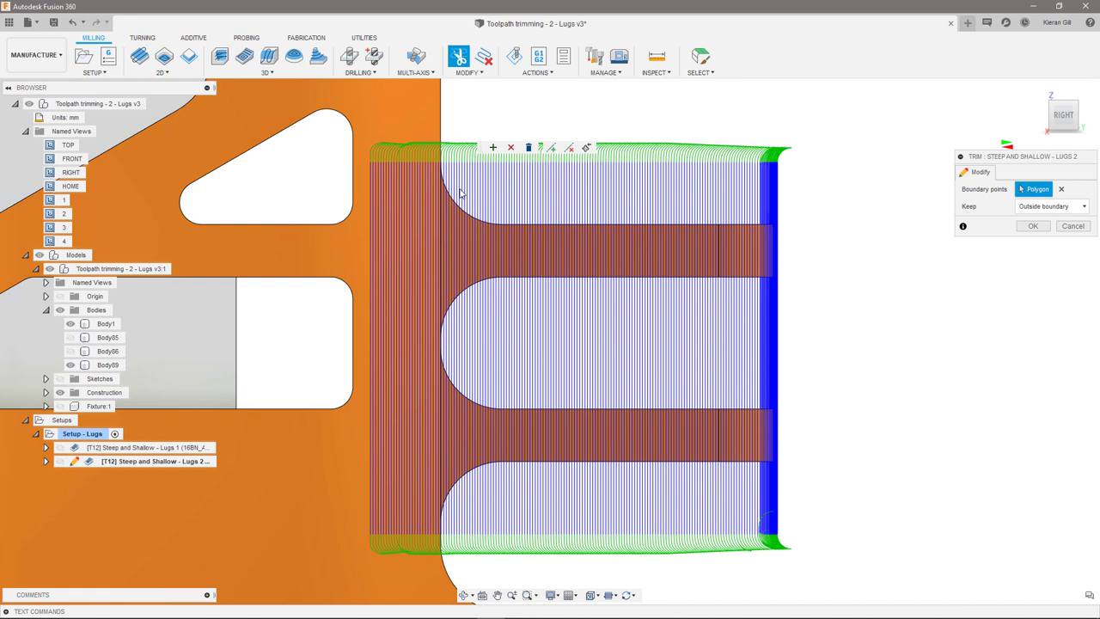
pyautogui.click(443, 129)
pyautogui.click(452, 189)
pyautogui.click(529, 219)
pyautogui.click(792, 222)
pyautogui.click(795, 284)
pyautogui.click(524, 400)
pyautogui.click(787, 471)
pyautogui.click(429, 129)
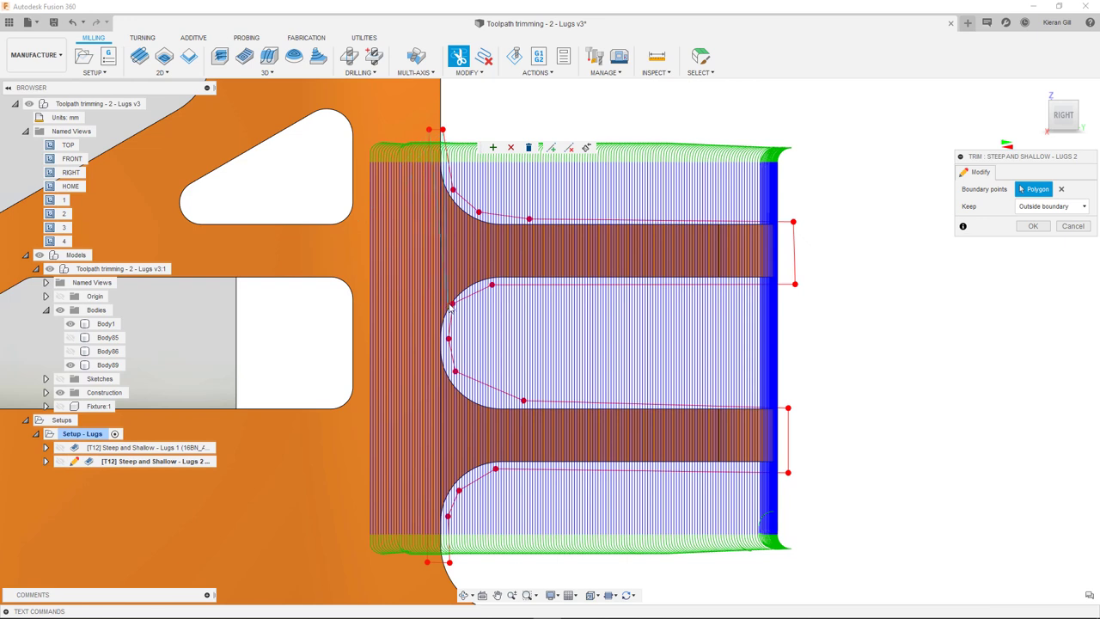
# - Adjust the polygon points along the middle lug's edge and delete the extra point
pyautogui.moveTo(452, 302); pyautogui.dragTo(465, 310)
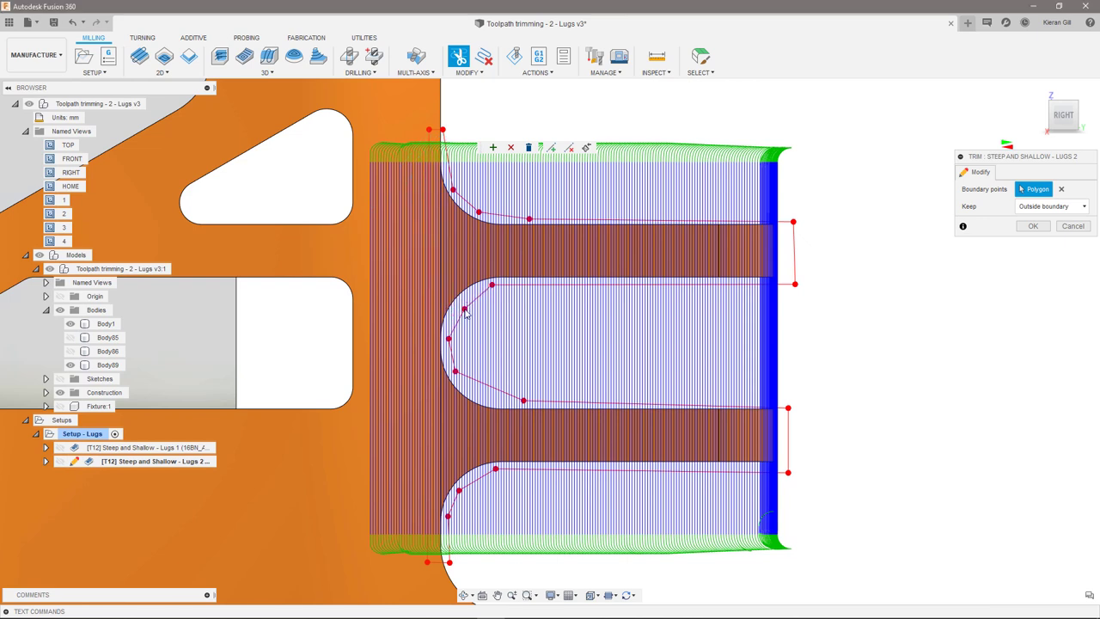
pyautogui.click(551, 148)
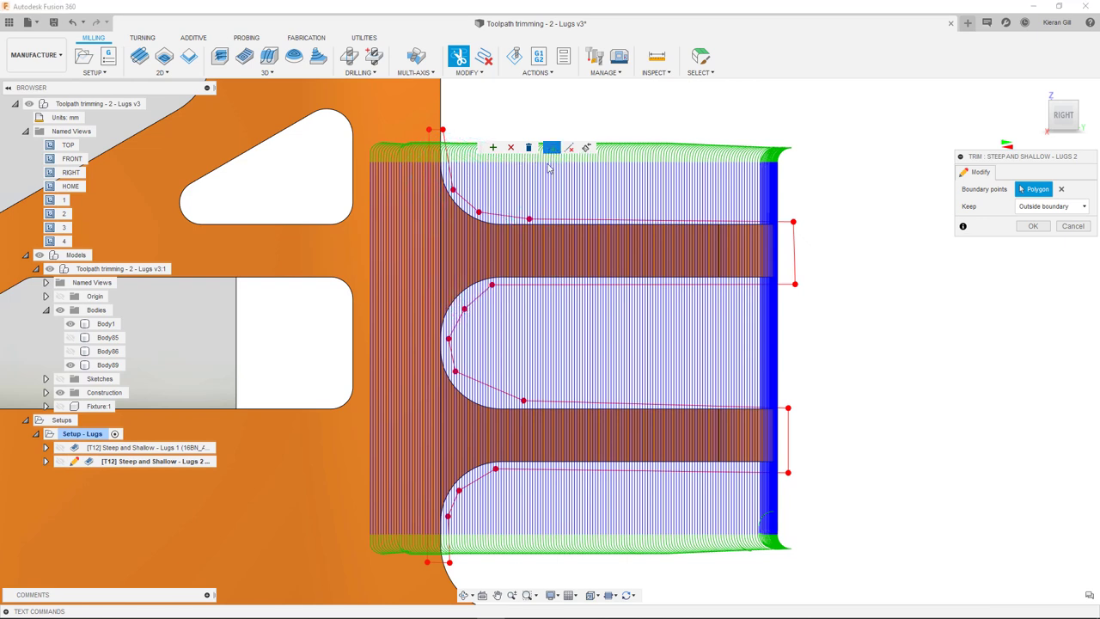
pyautogui.click(478, 381)
pyautogui.click(500, 392)
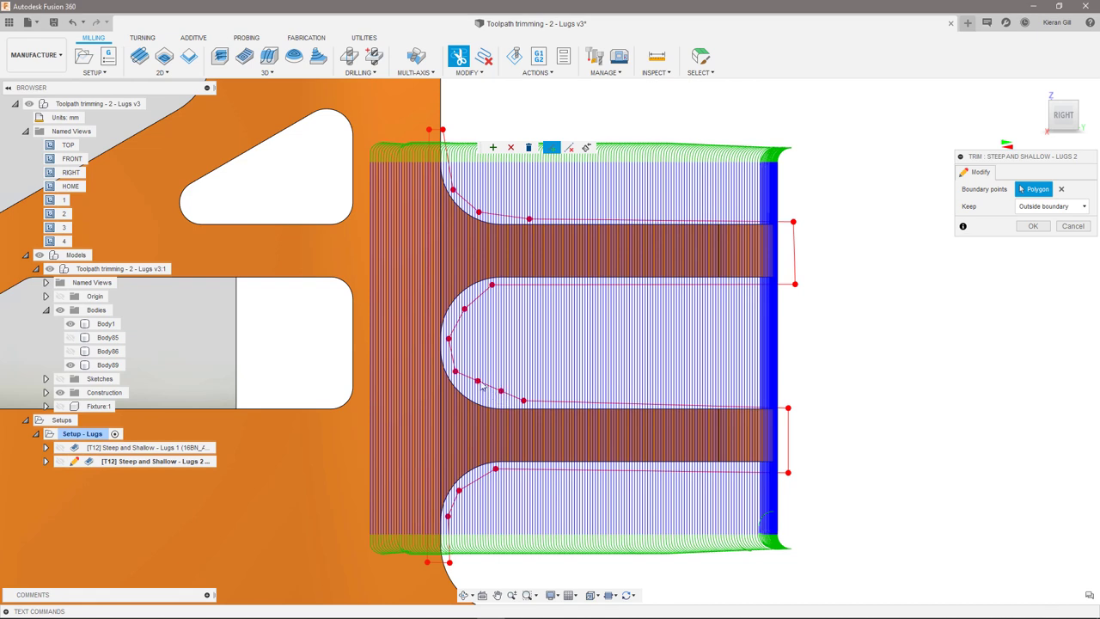
pyautogui.moveTo(478, 380); pyautogui.dragTo(484, 396)
pyautogui.click(569, 149)
pyautogui.click(501, 392)
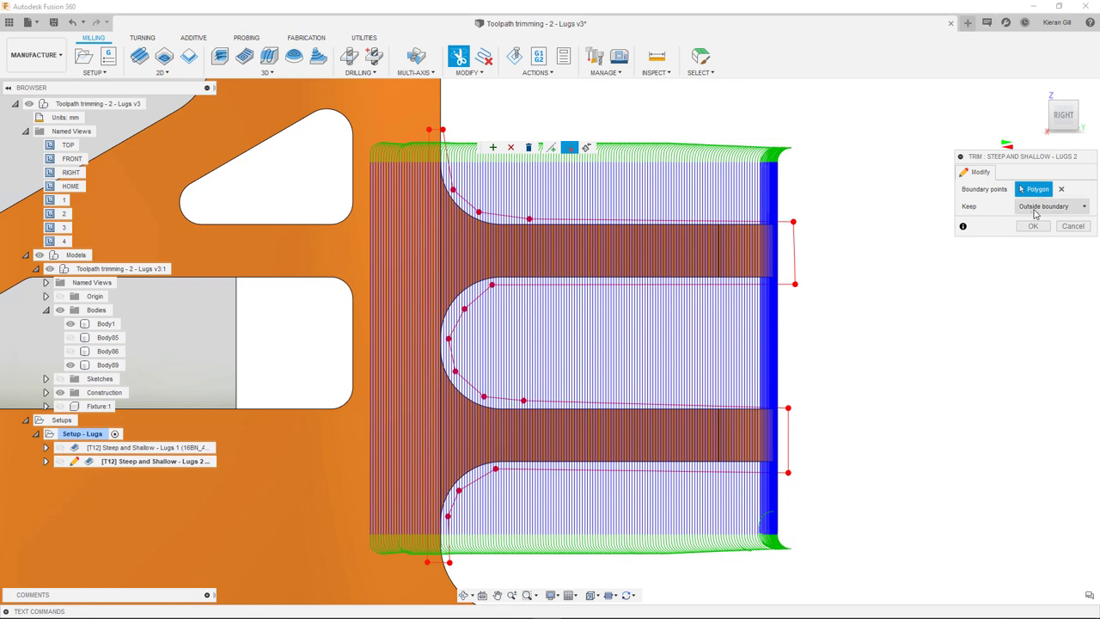
# - Set Keep to Inside boundary and confirm the Lugs 2 trim
pyautogui.click(1036, 210)
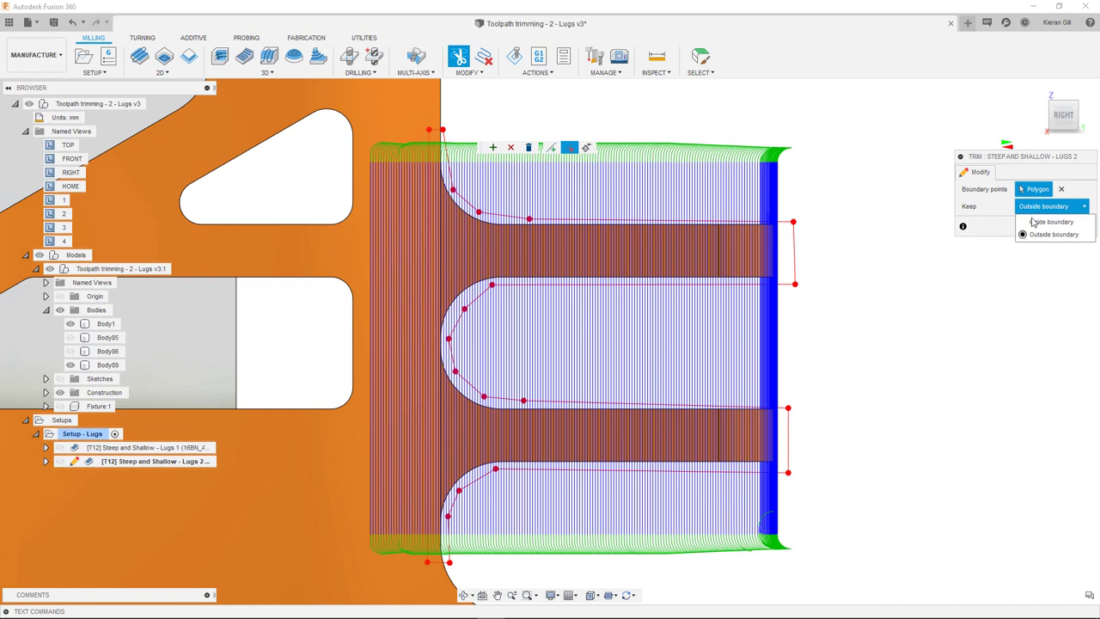
pyautogui.click(1038, 229)
pyautogui.click(1032, 226)
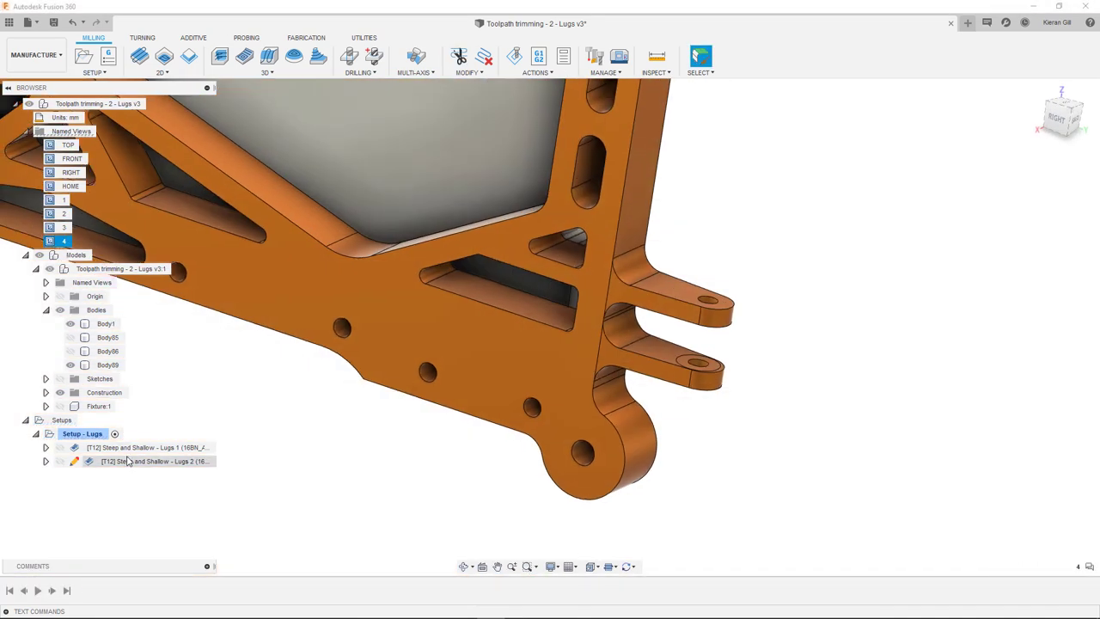
# - Check the machining time of the untrimmed Lugs 1 operation: 0:20:12
pyautogui.click(129, 461)
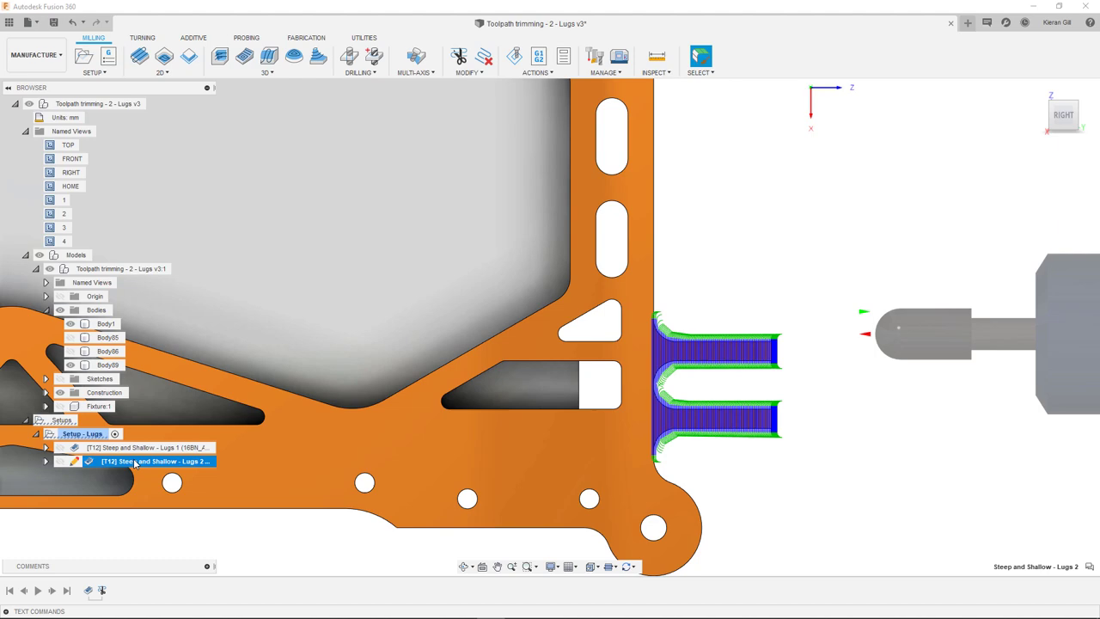
pyautogui.scroll(2, 891, 455)
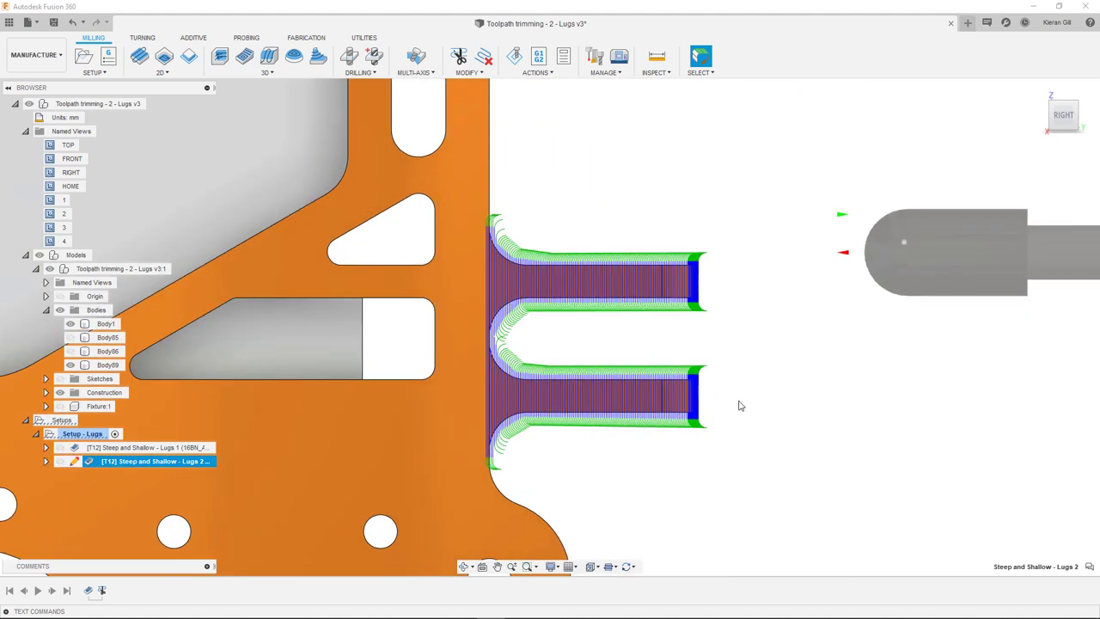
pyautogui.scroll(2, 741, 407)
pyautogui.click(343, 398)
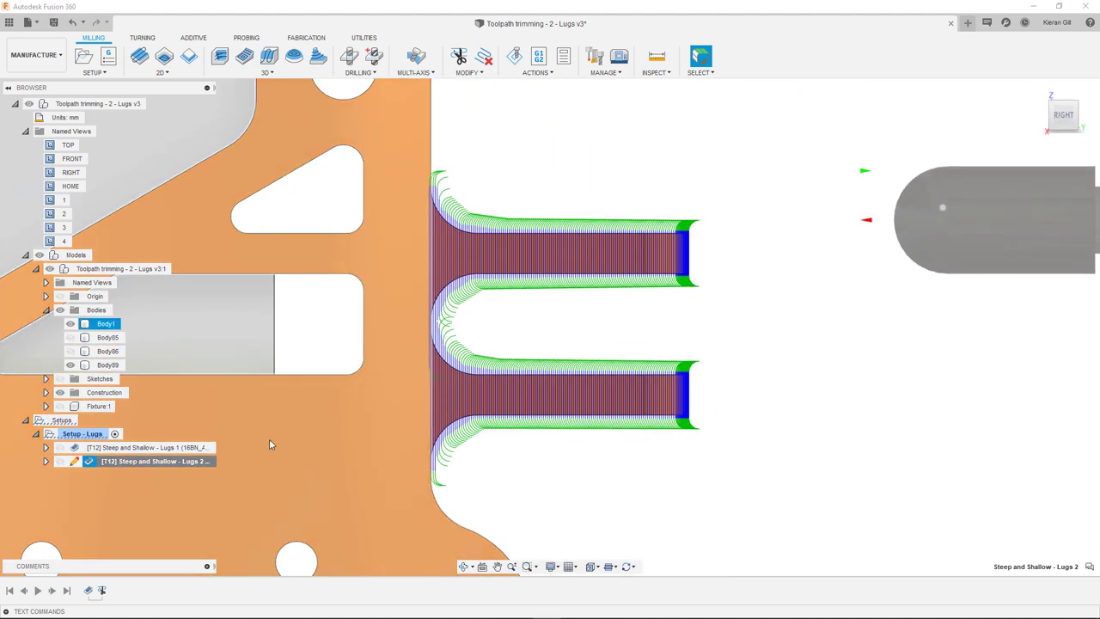
pyautogui.click(202, 448)
pyautogui.rightClick(202, 450)
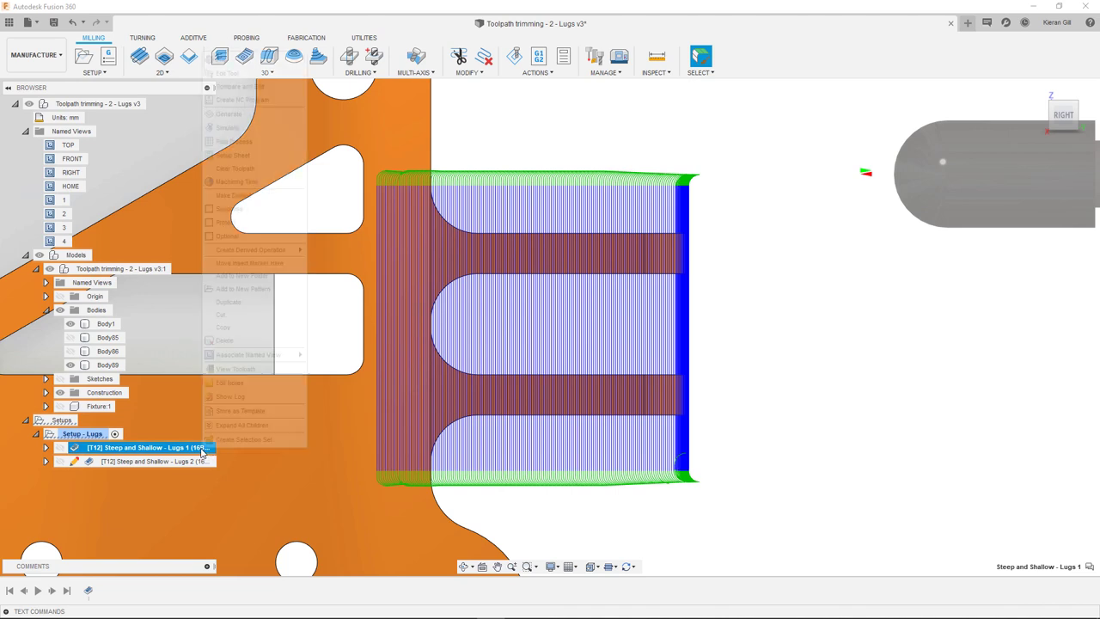
pyautogui.click(230, 183)
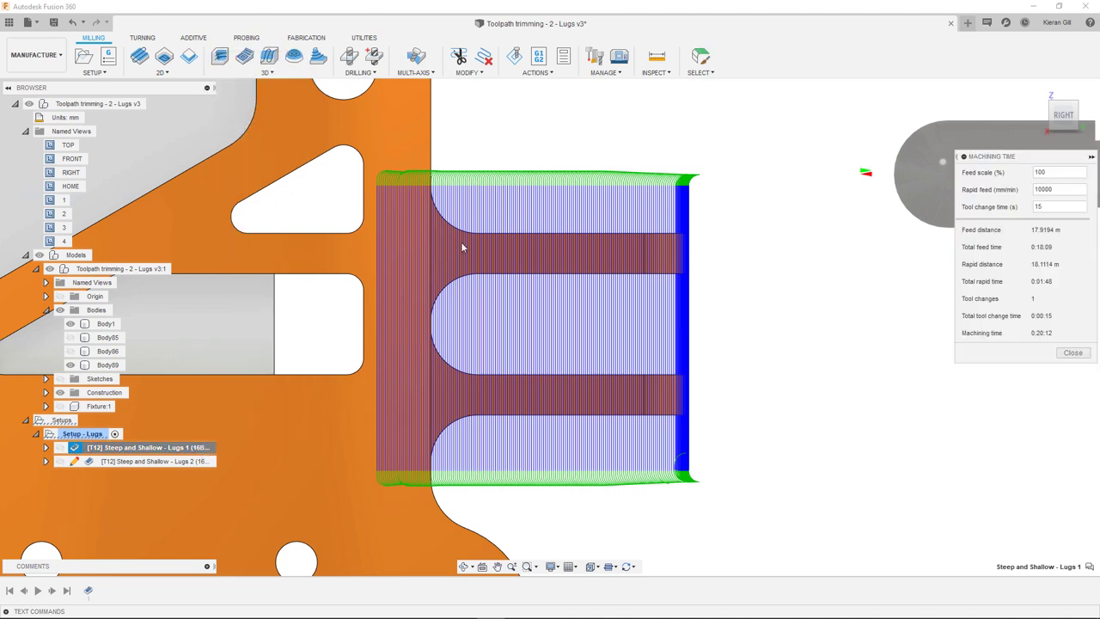
pyautogui.click(1074, 353)
# - Check the machining time of the trimmed Lugs 2 operation: 0:11:39
pyautogui.click(197, 462)
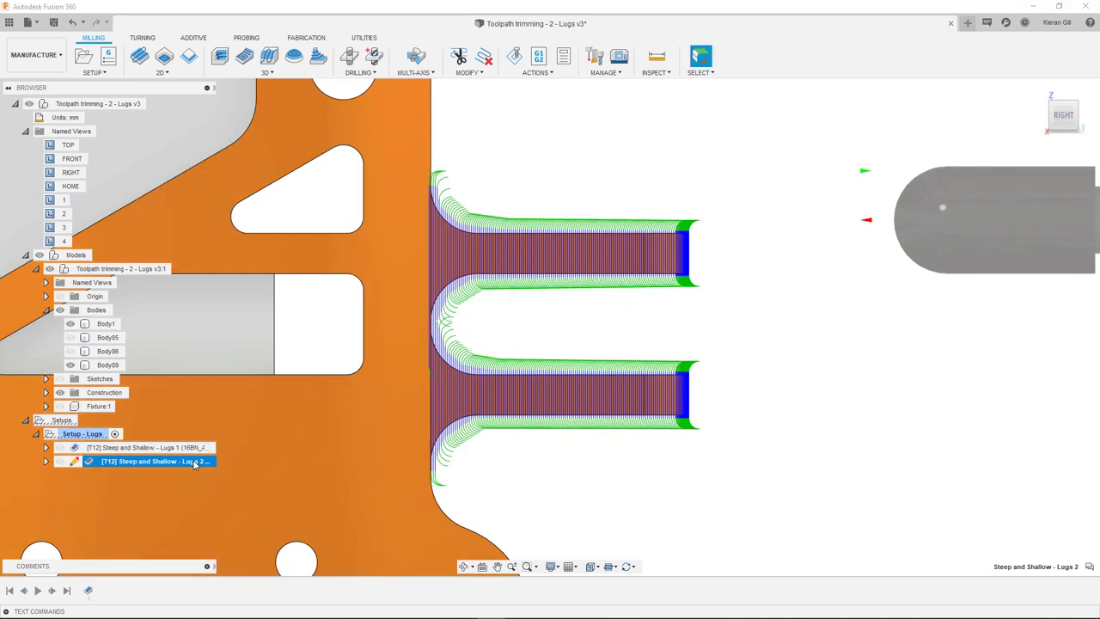
pyautogui.rightClick(197, 461)
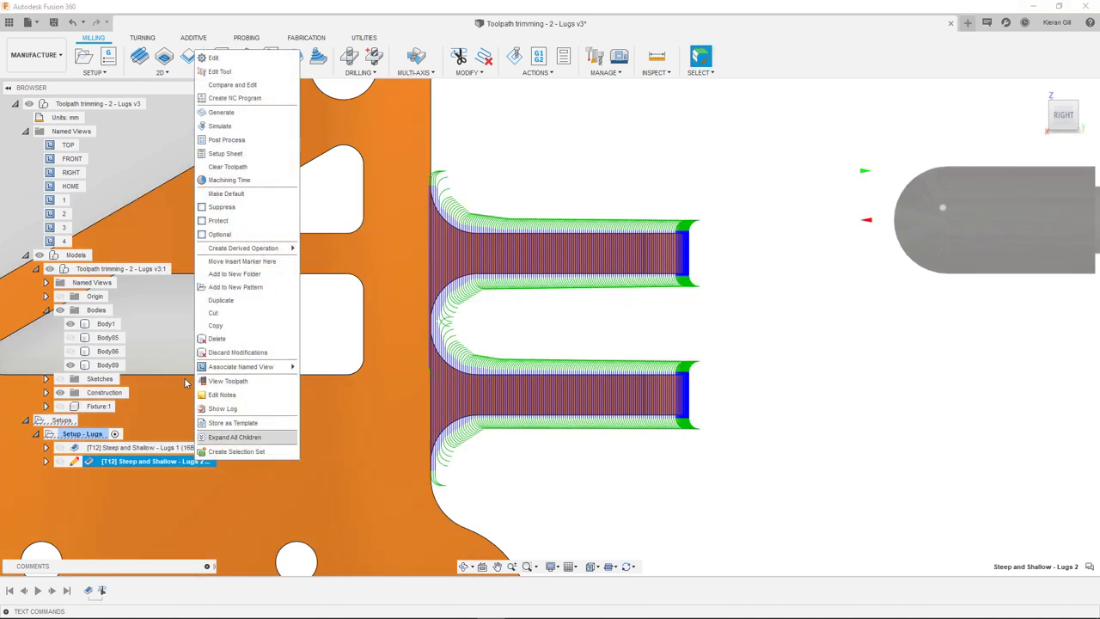
pyautogui.click(232, 179)
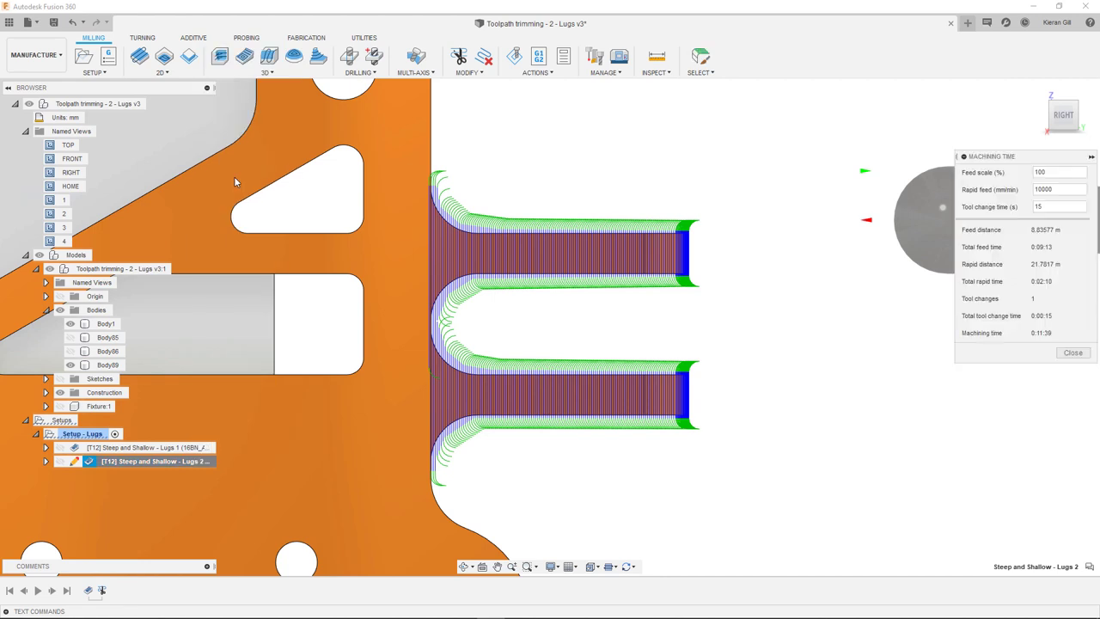
pyautogui.click(1071, 352)
pyautogui.click(150, 447)
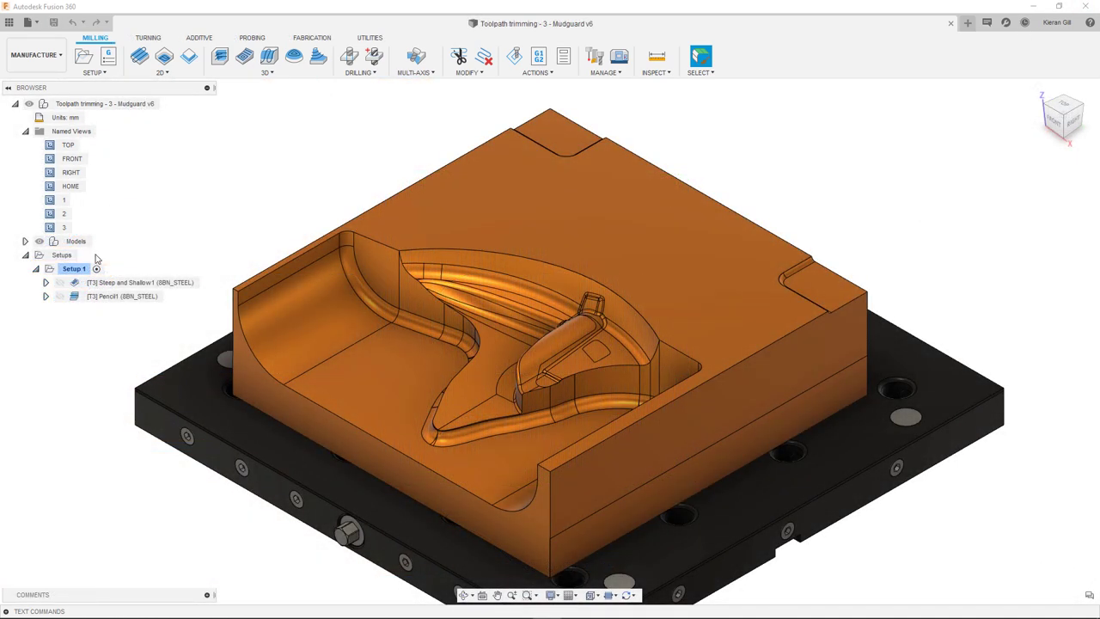
# - Make the Pencil1 toolpath visible and select it to display its passes and tool
pyautogui.click(99, 297)
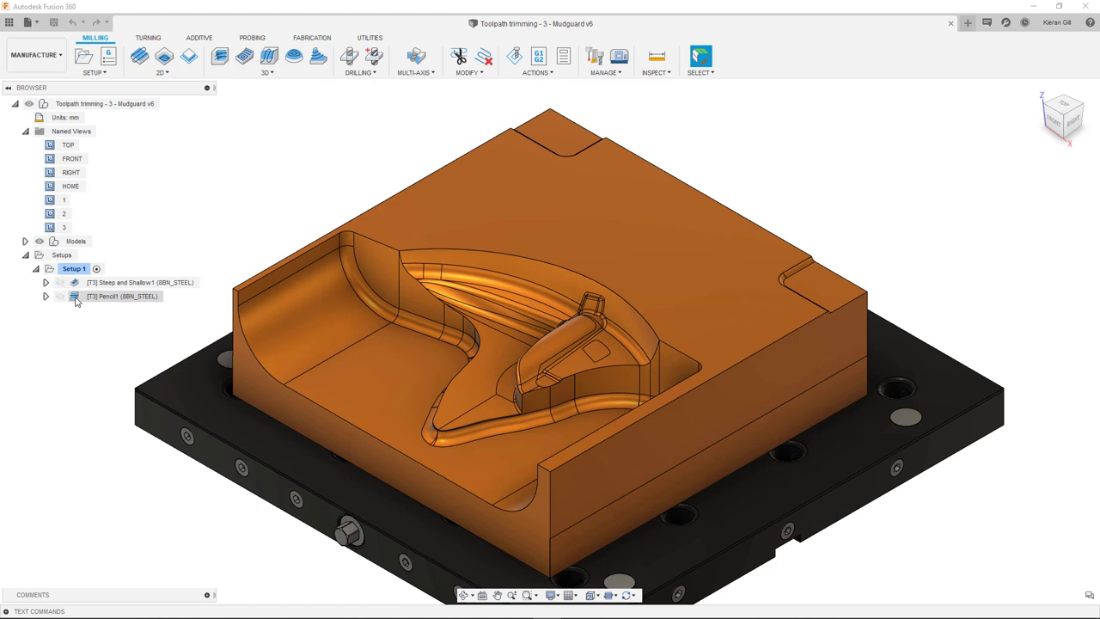
pyautogui.click(60, 295)
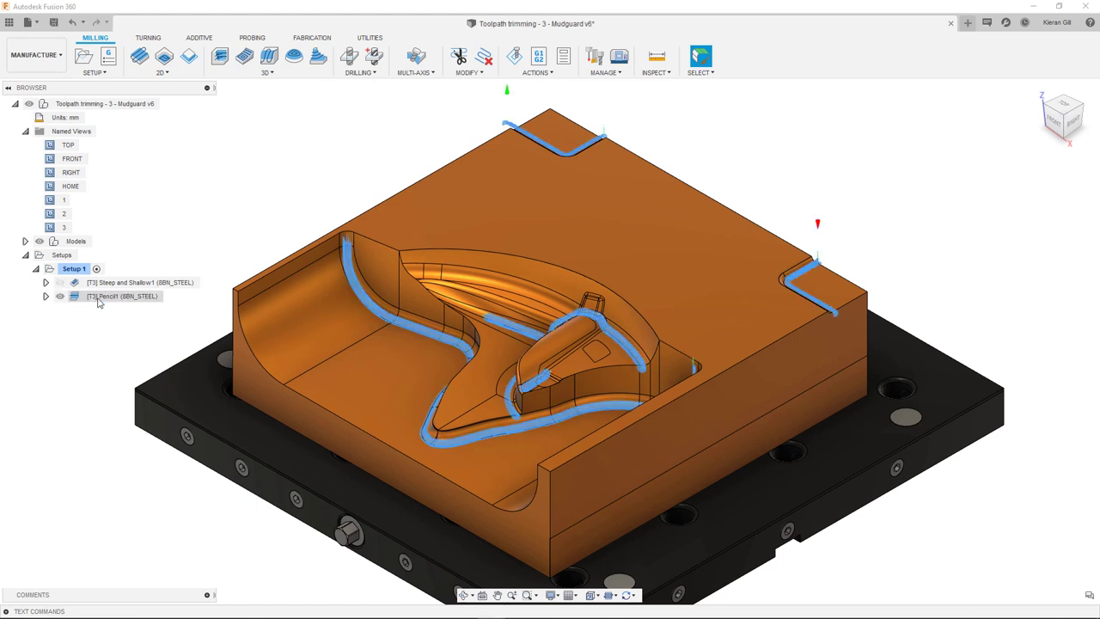
pyautogui.click(99, 297)
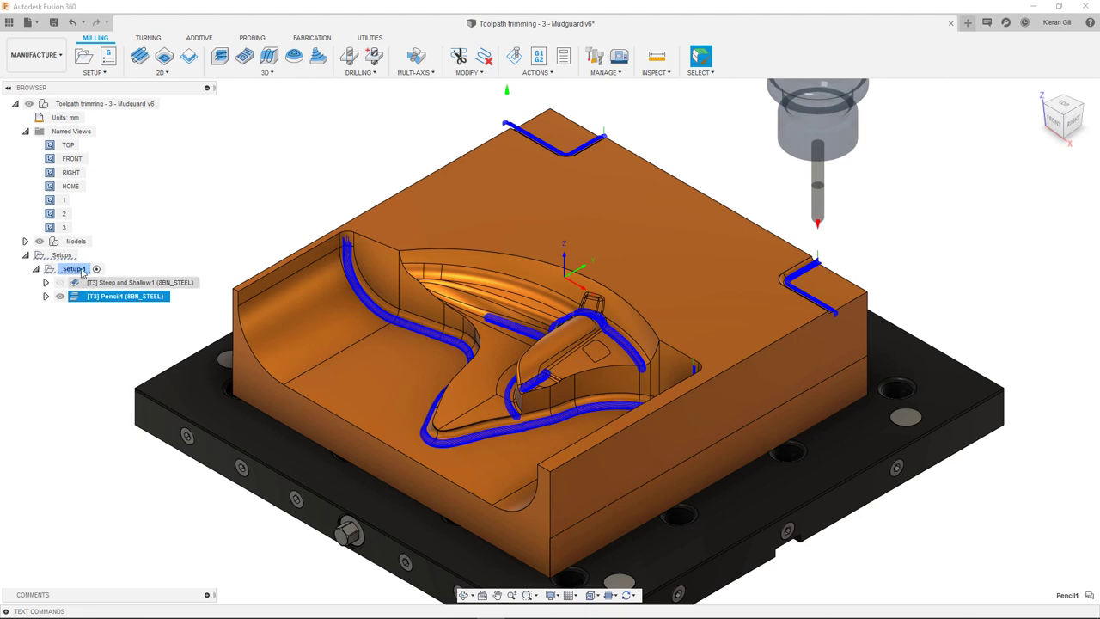
# - Zoom to close-up named views 2 and 3 of the corner fillet and start trimming Pencil1
pyautogui.doubleClick(62, 215)
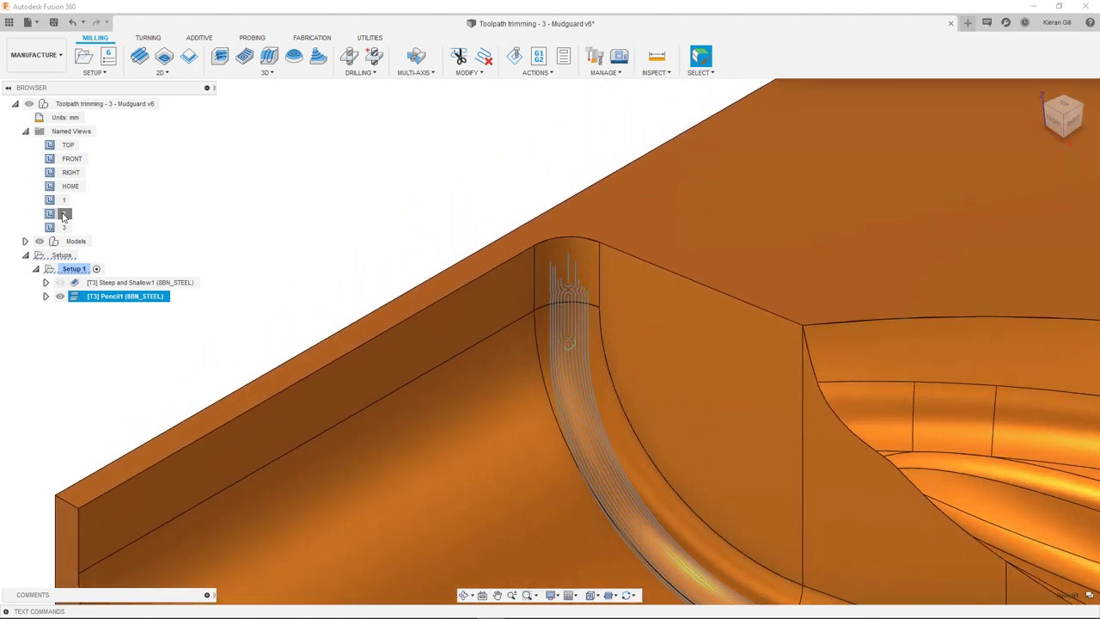
pyautogui.doubleClick(63, 214)
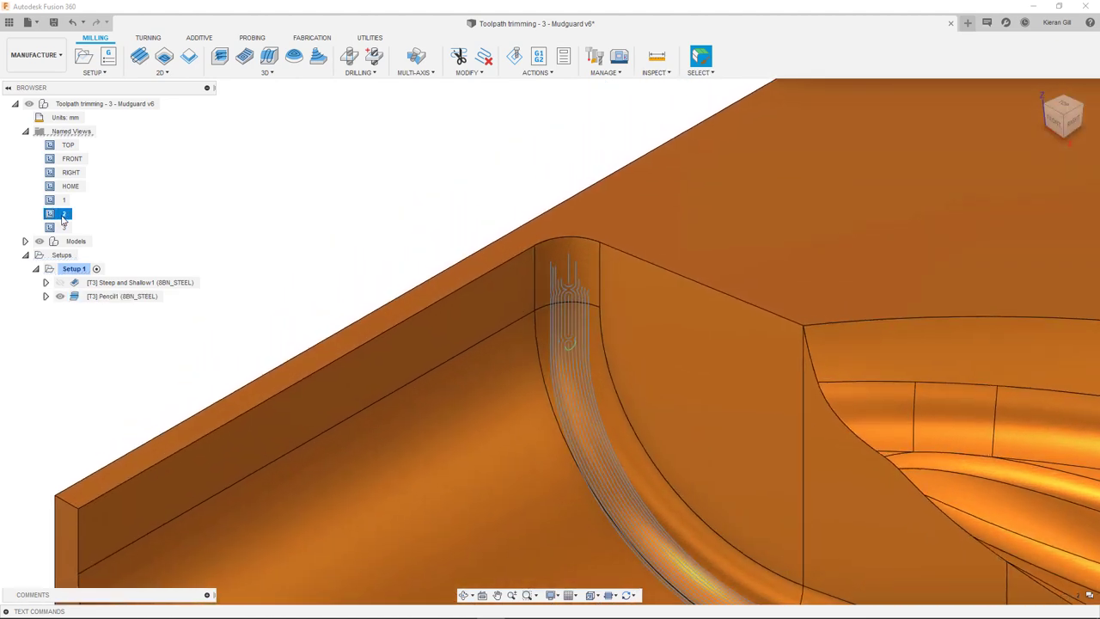
pyautogui.doubleClick(63, 228)
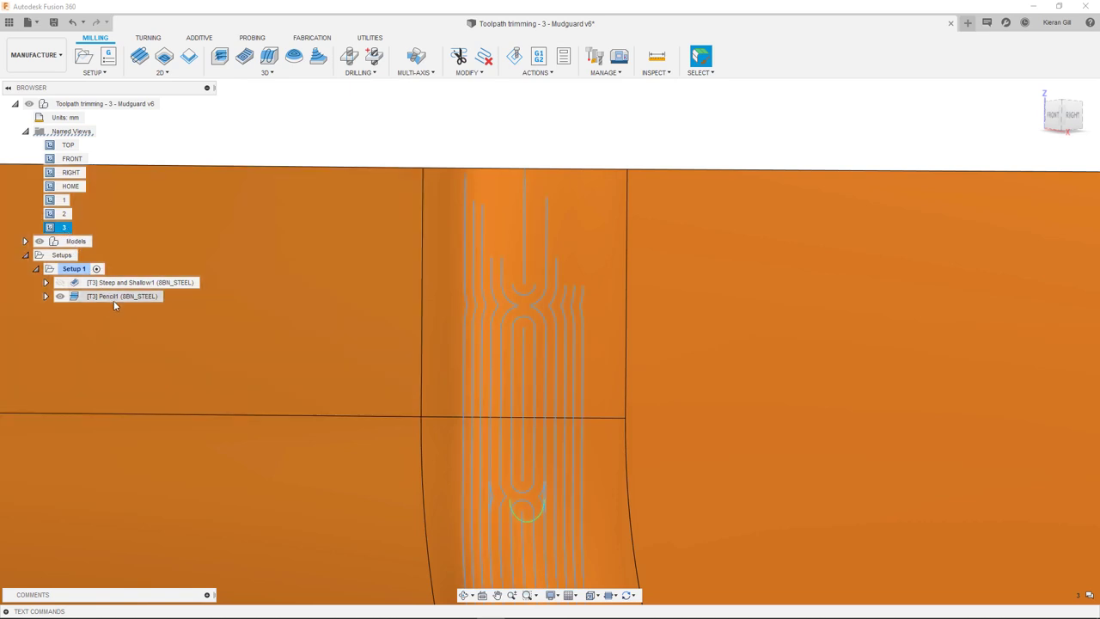
pyautogui.click(114, 297)
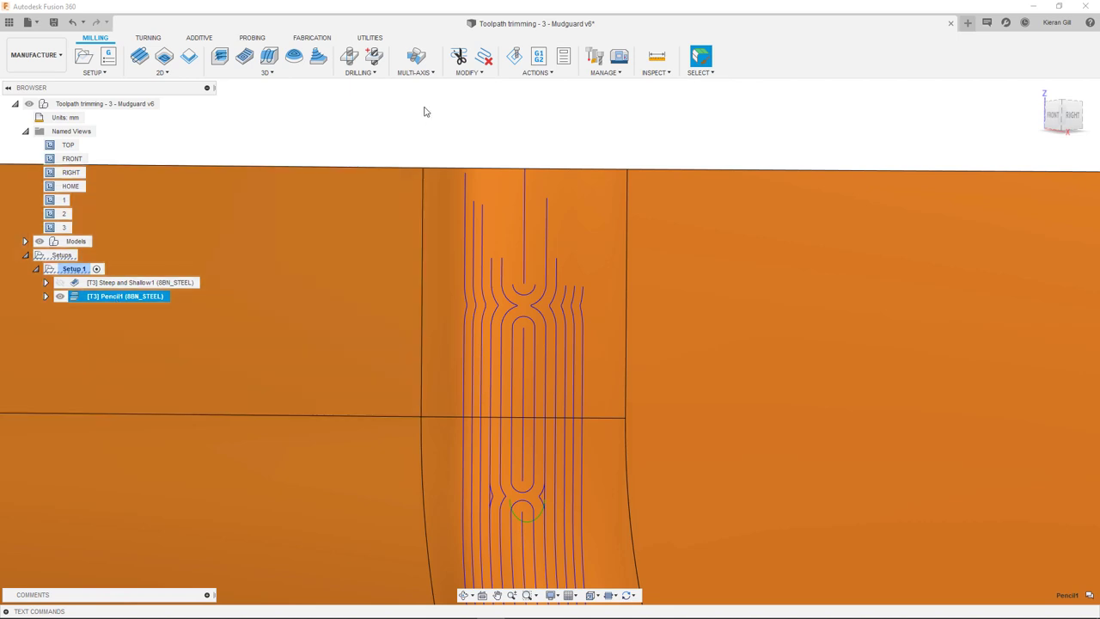
pyautogui.click(458, 57)
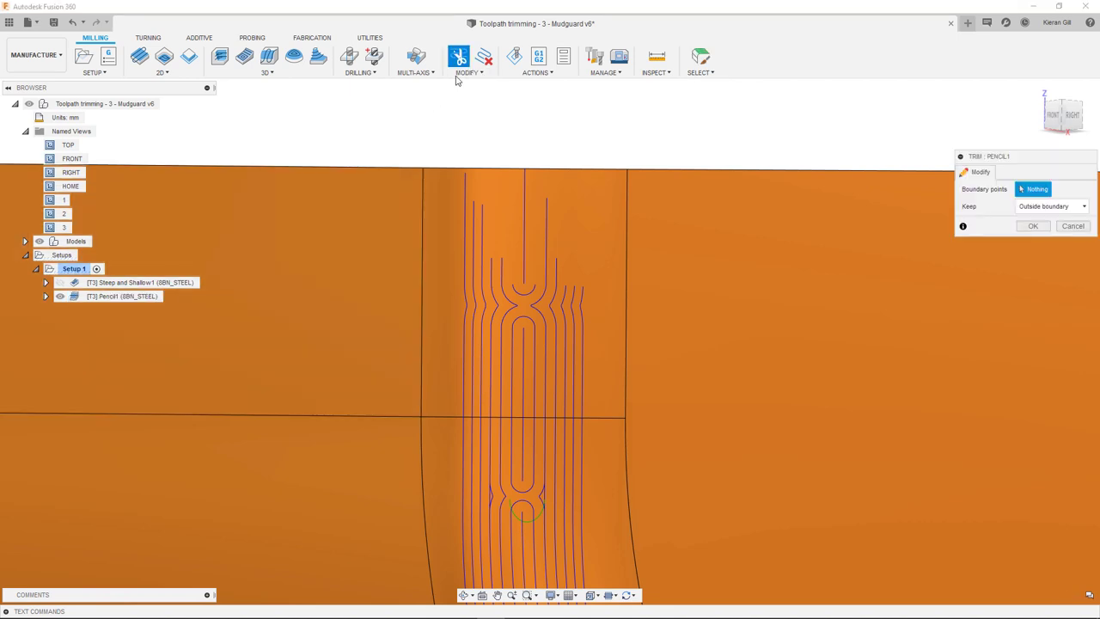
# - Trim Pencil1 with a four-point rectangular polygon around the upper pencil passes
pyautogui.click(454, 161)
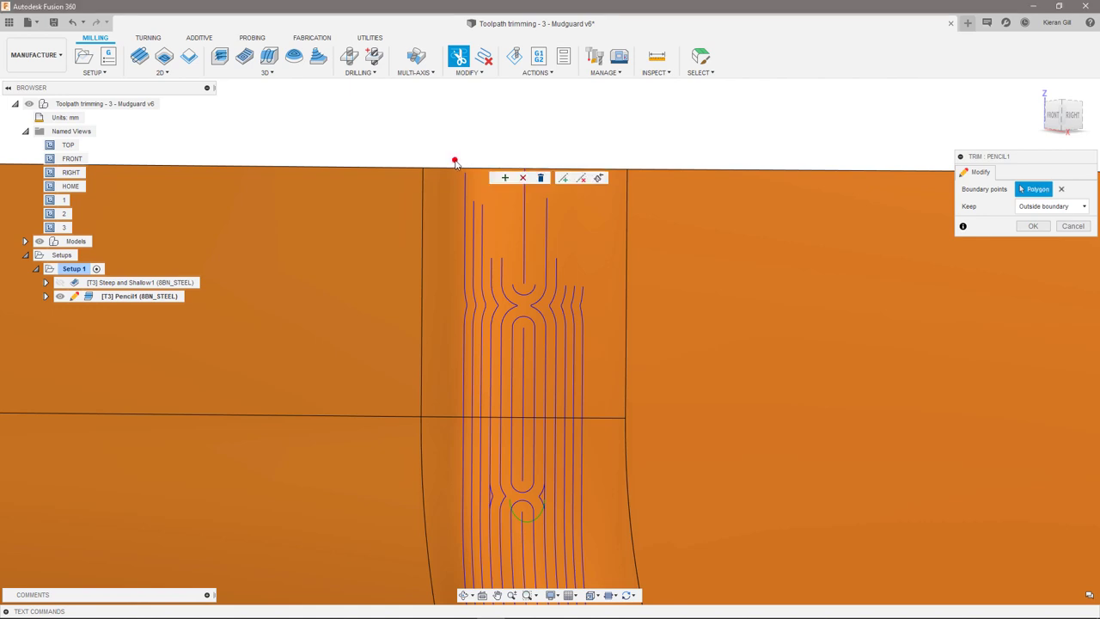
pyautogui.click(455, 520)
pyautogui.click(589, 520)
pyautogui.click(599, 161)
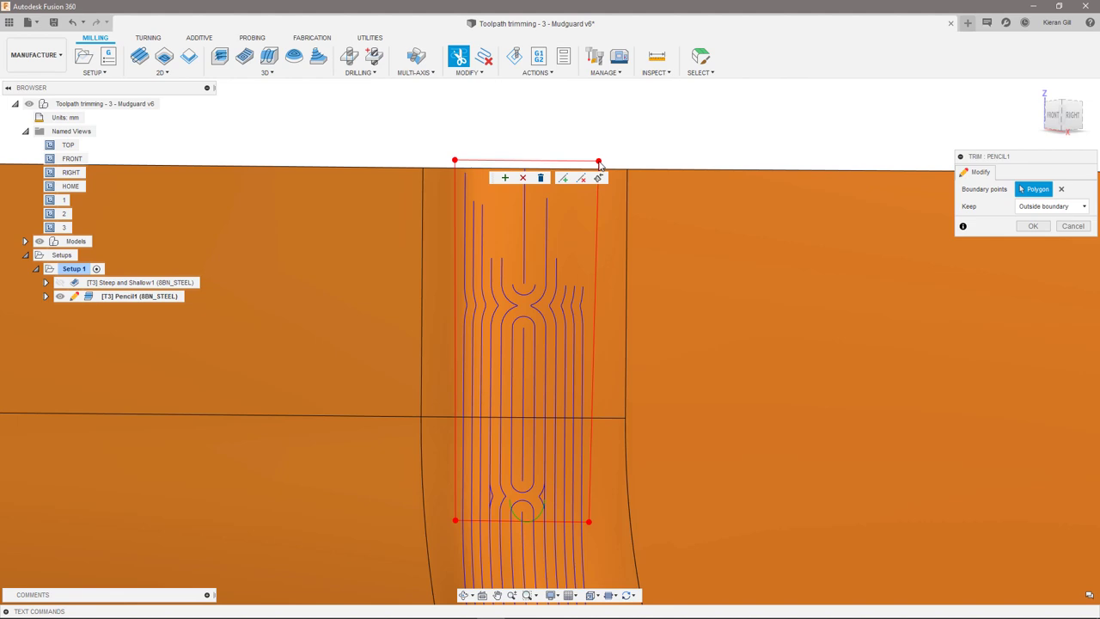
pyautogui.click(1033, 226)
# - Show linking moves in the toolpath display and select Steep and Shallow1 to view its passes
pyautogui.click(609, 567)
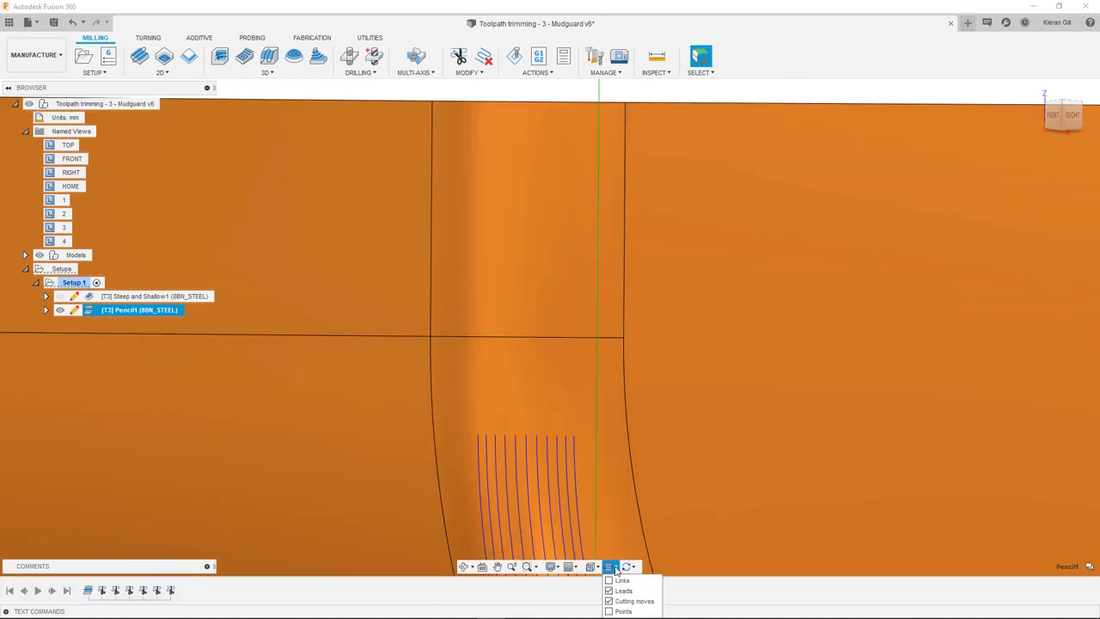
pyautogui.click(610, 582)
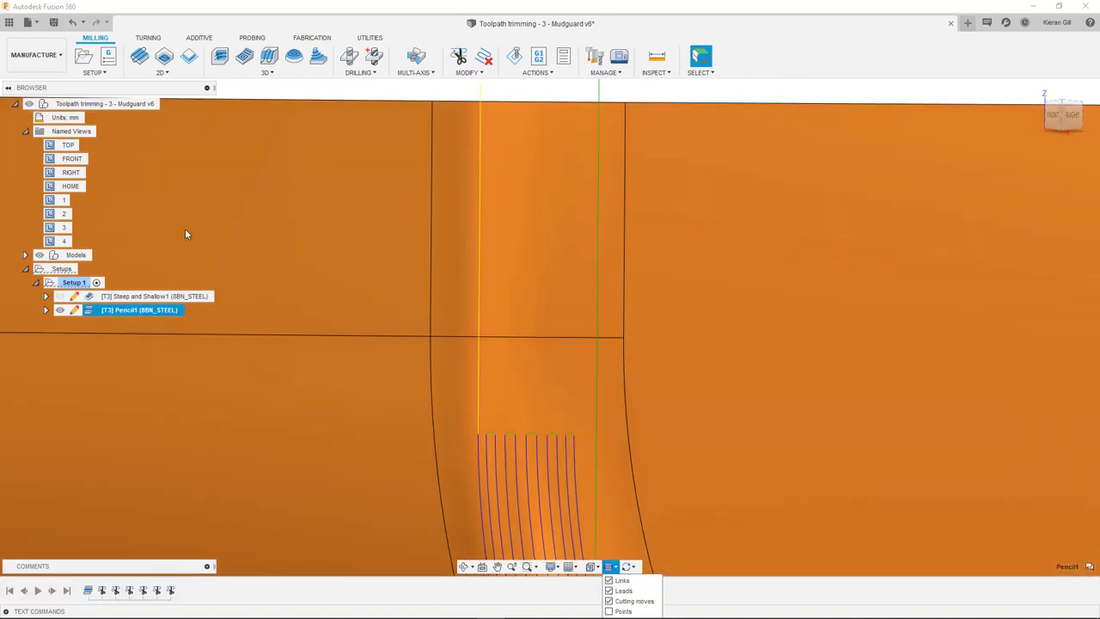
pyautogui.click(146, 296)
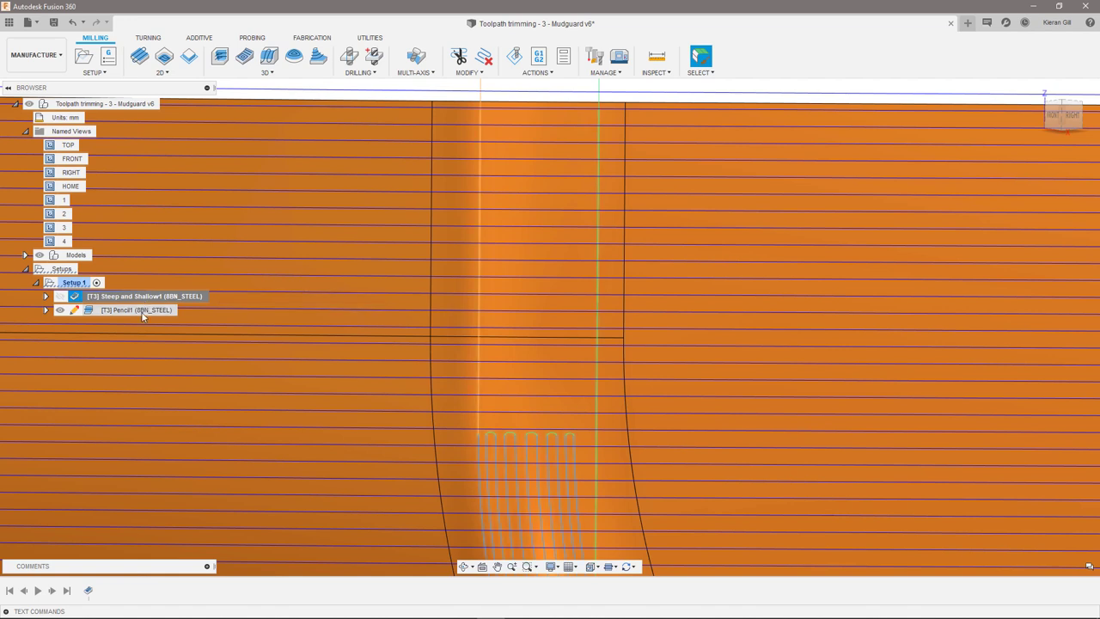
# - Trim Steep and Shallow1 with a four-point vertical strip polygon, keeping only passes inside it
pyautogui.click(458, 57)
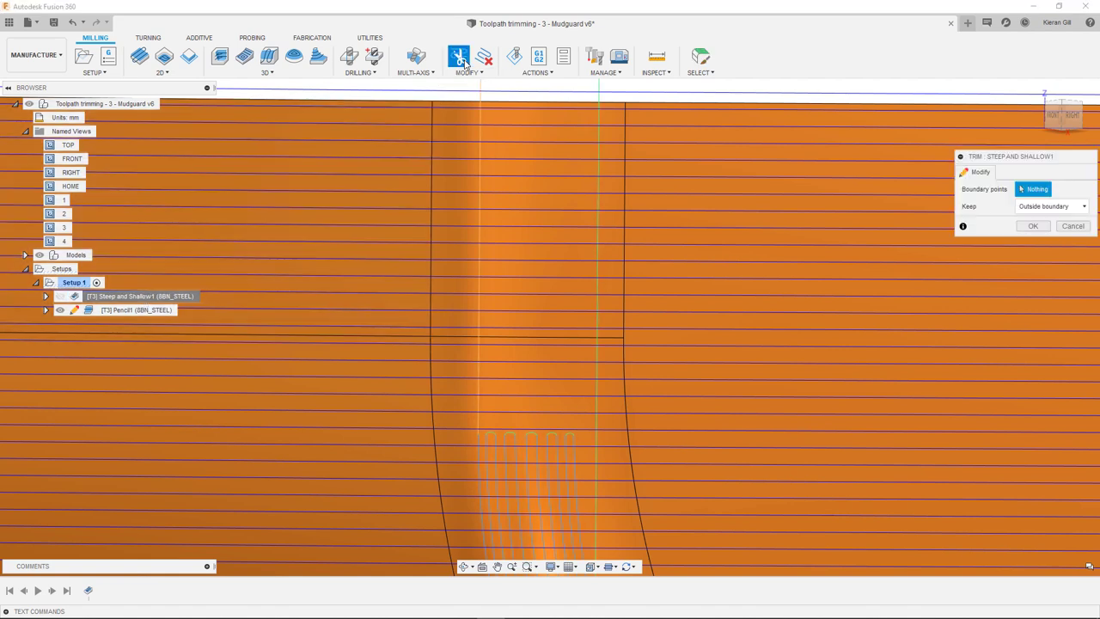
pyautogui.click(474, 458)
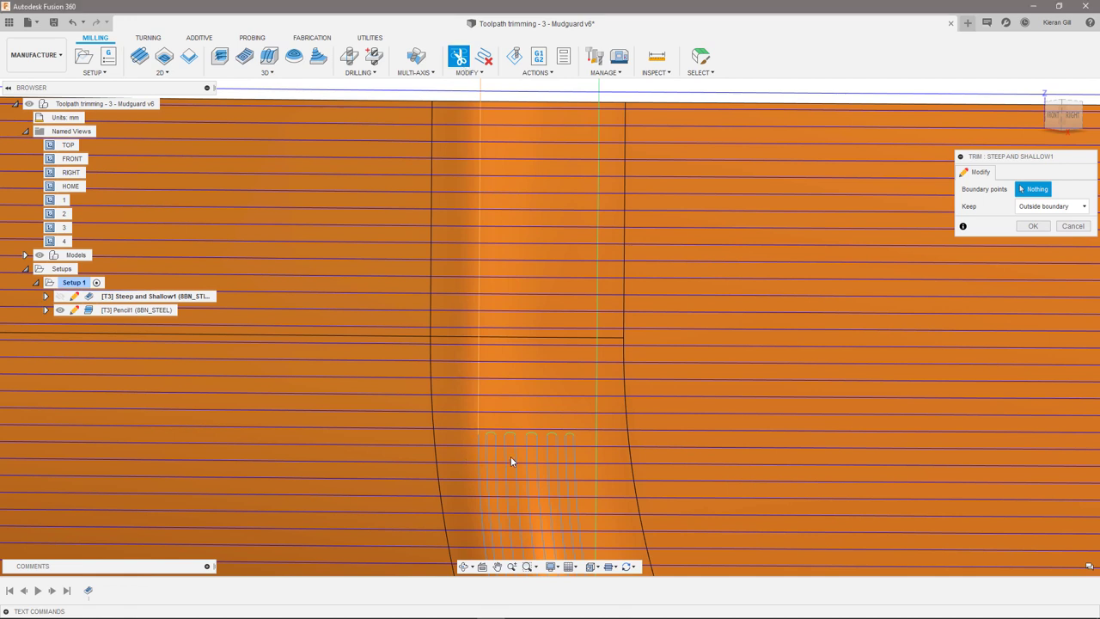
pyautogui.click(577, 461)
pyautogui.click(584, 96)
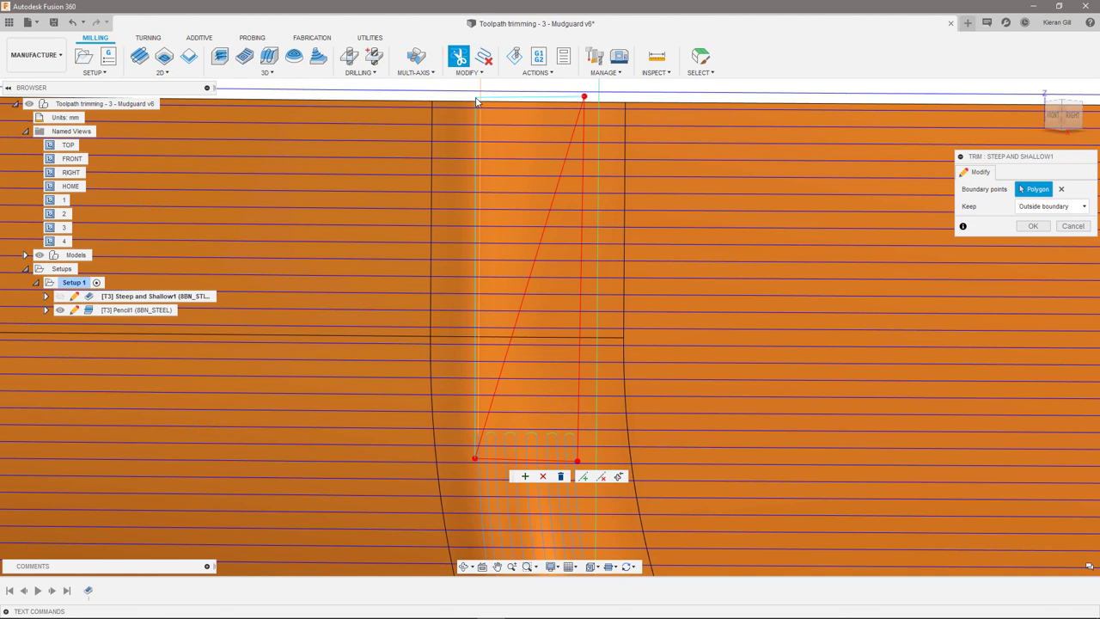
pyautogui.click(475, 97)
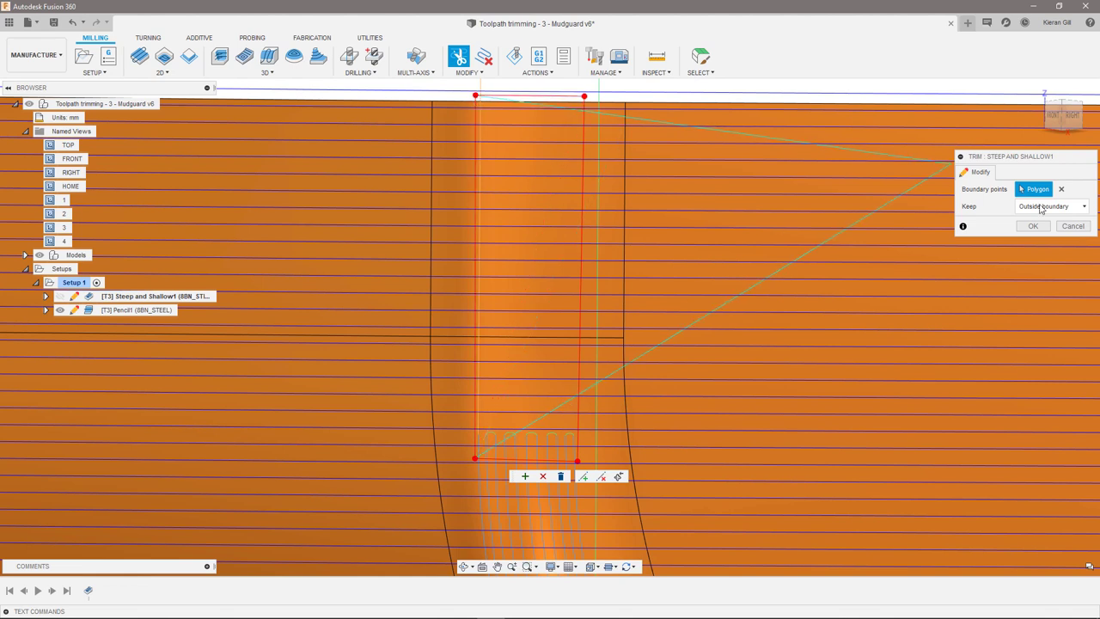
pyautogui.click(1040, 208)
pyautogui.click(1037, 225)
pyautogui.click(1033, 226)
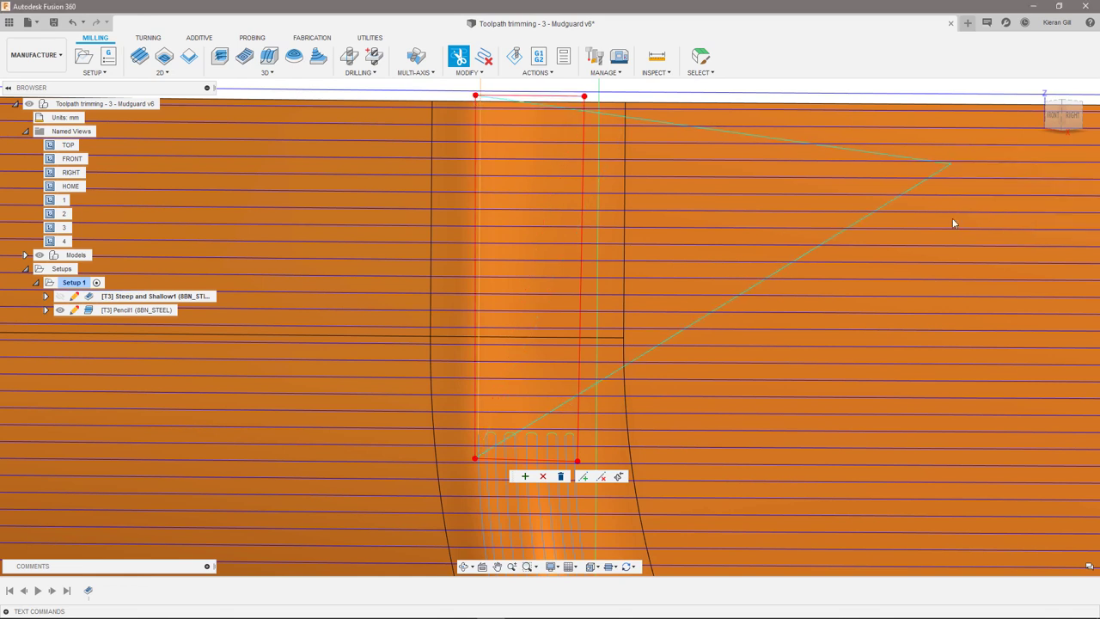
pyautogui.click(190, 297)
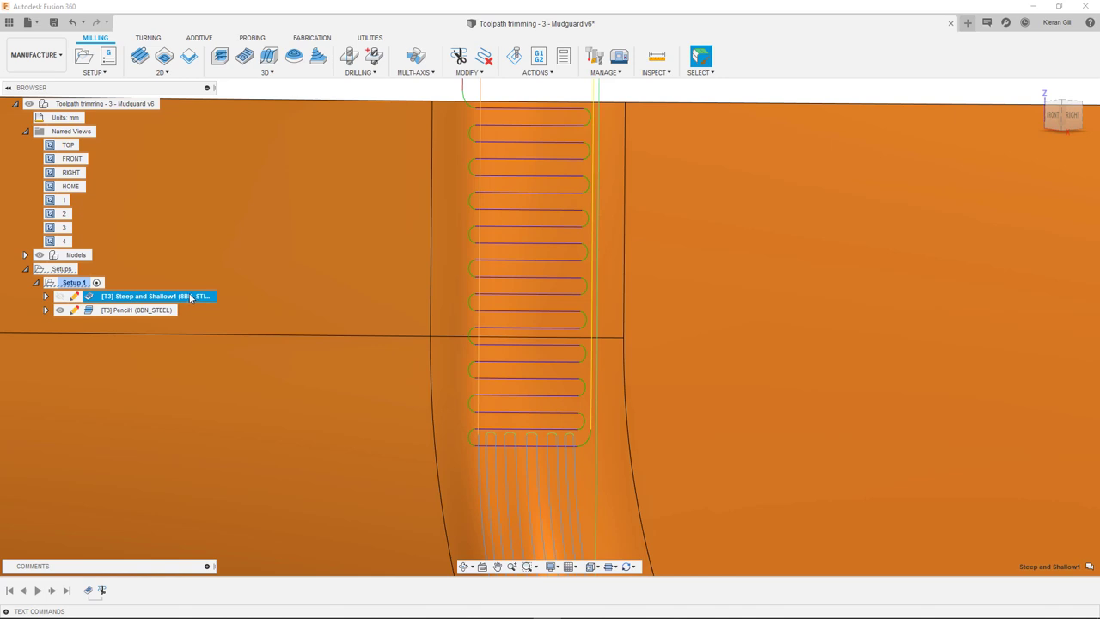
# - Edit Steep and Shallow1, changing the Passes stepdown from 0.8 to 0.5 mm, and regenerate
pyautogui.rightClick(129, 297)
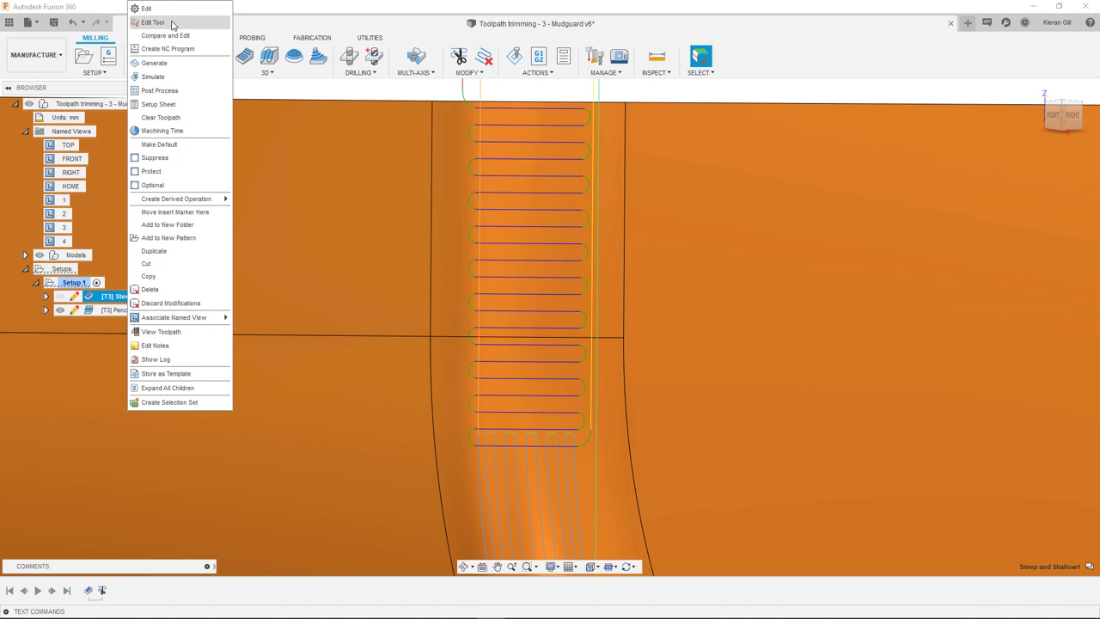
pyautogui.click(147, 9)
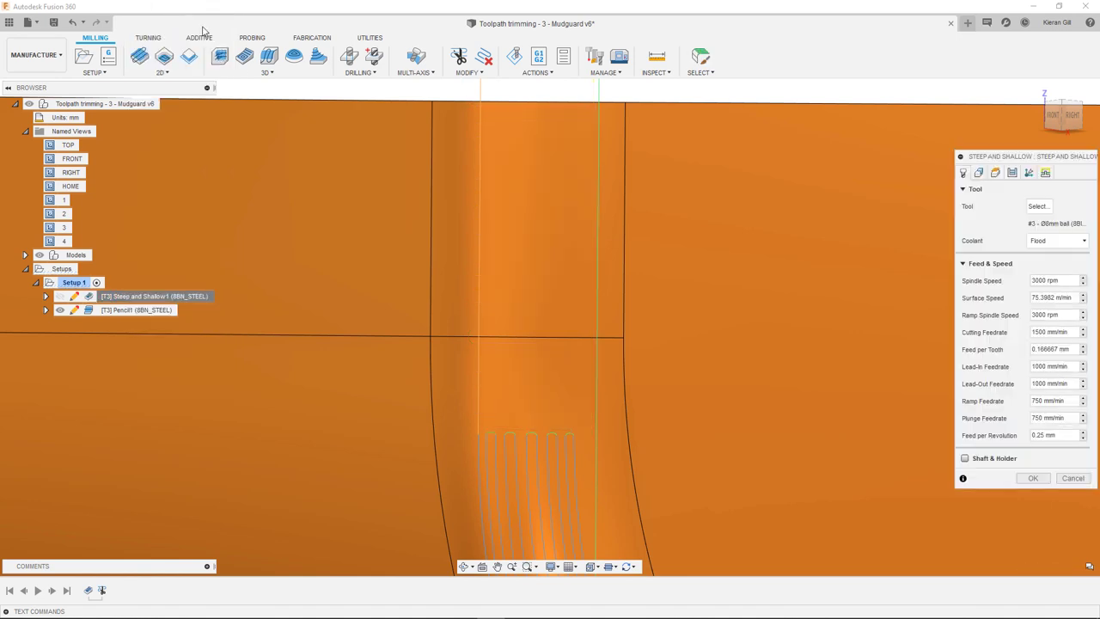
pyautogui.click(1012, 173)
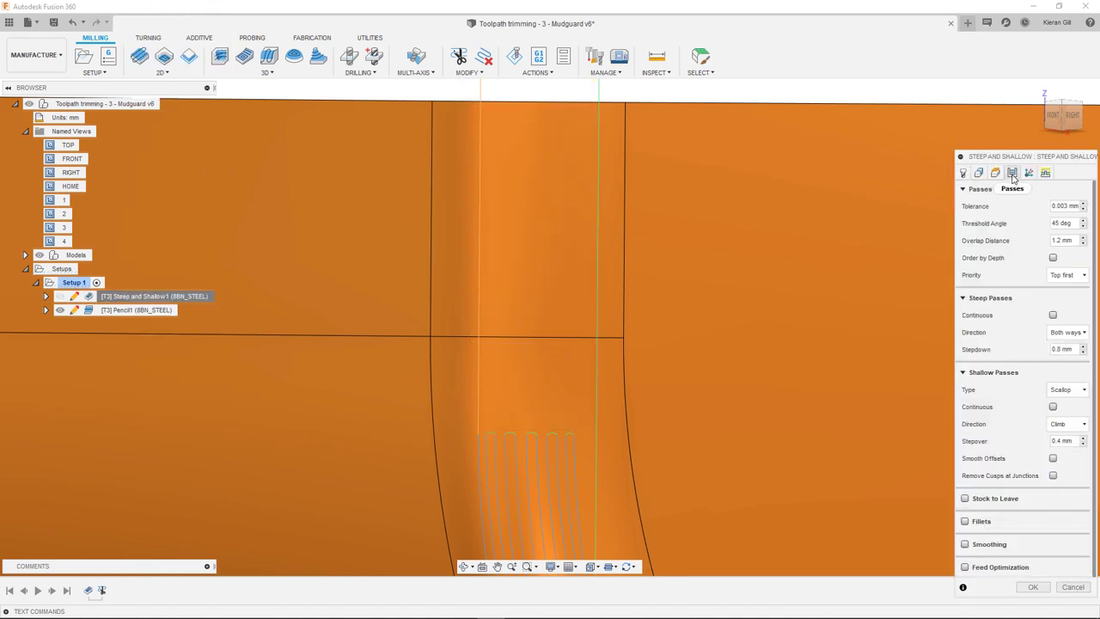
pyautogui.click(1045, 347)
pyautogui.write('0.5')
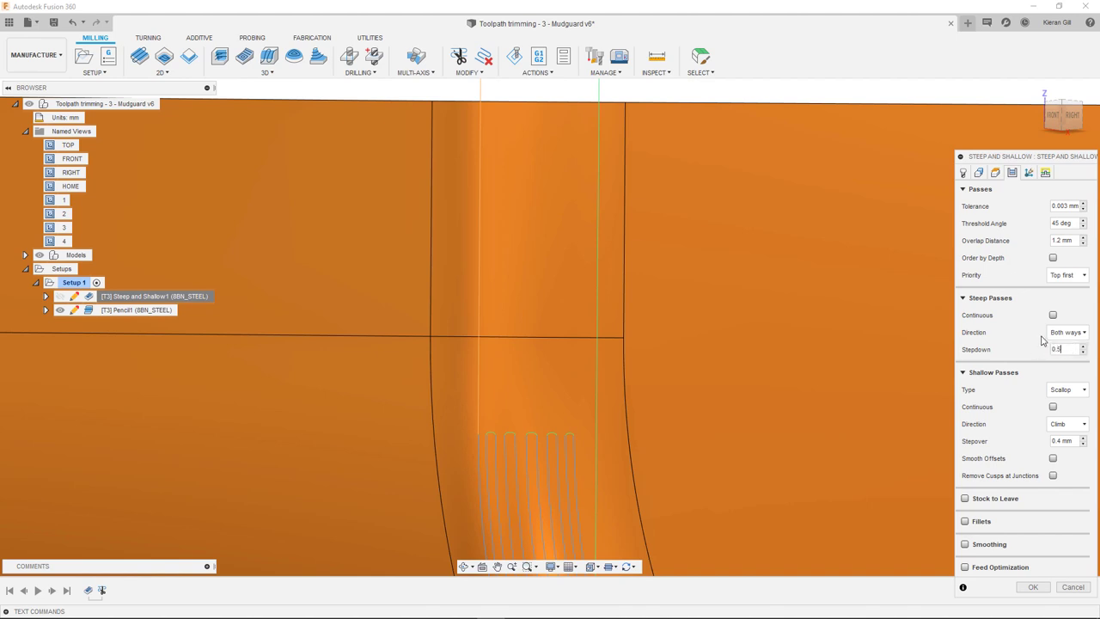
pyautogui.click(1034, 588)
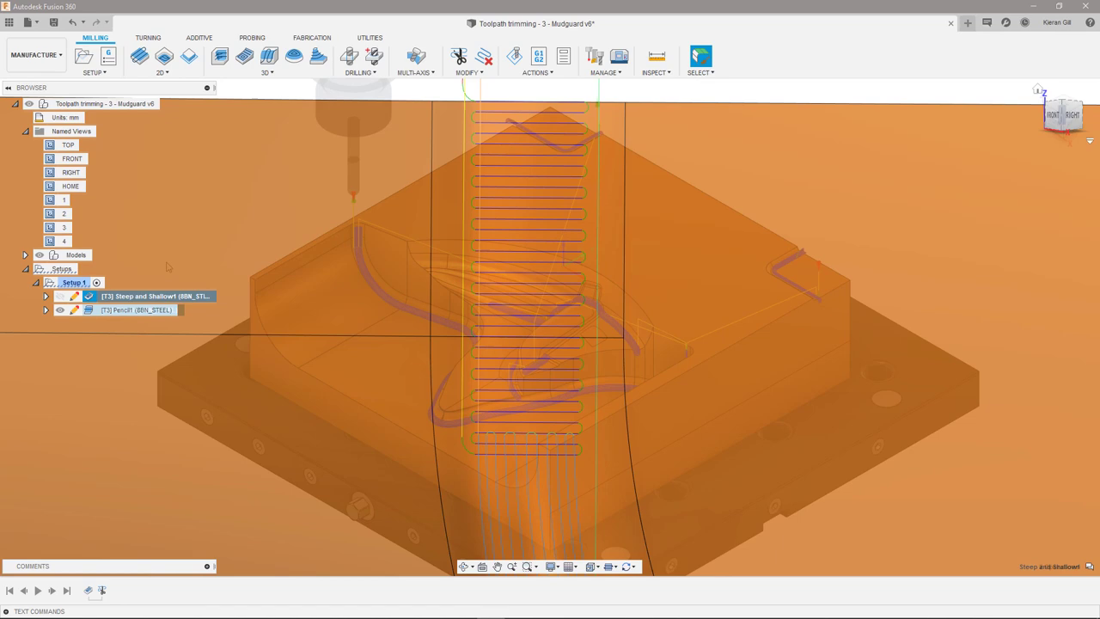
# - Start a Pencil1 trim and draw a first polygon beside the central boss
pyautogui.click(156, 309)
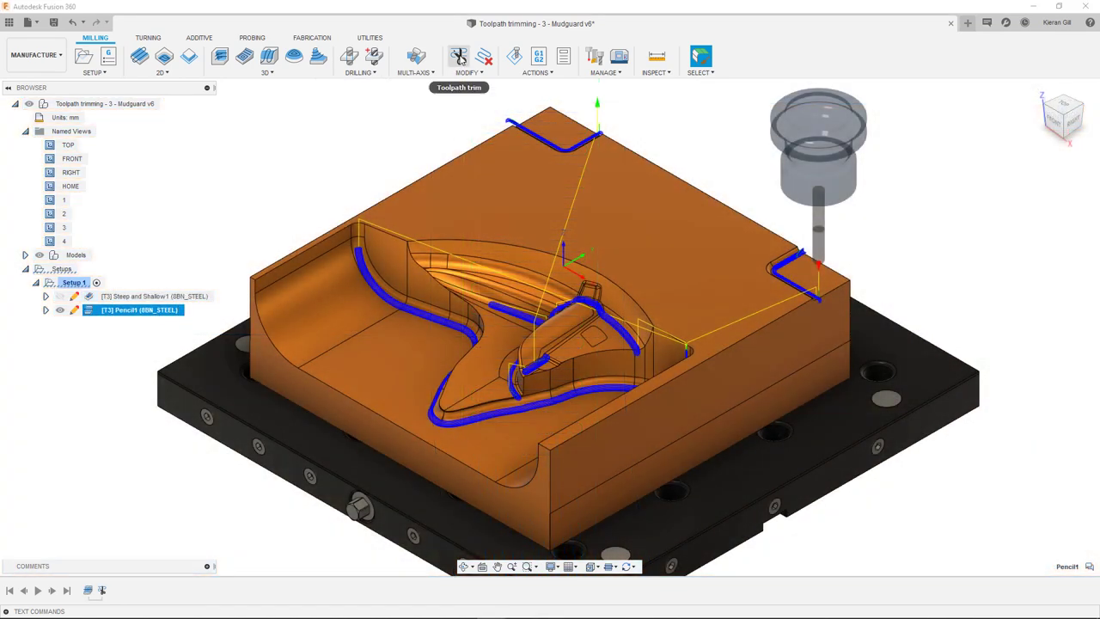
pyautogui.click(460, 57)
pyautogui.click(543, 353)
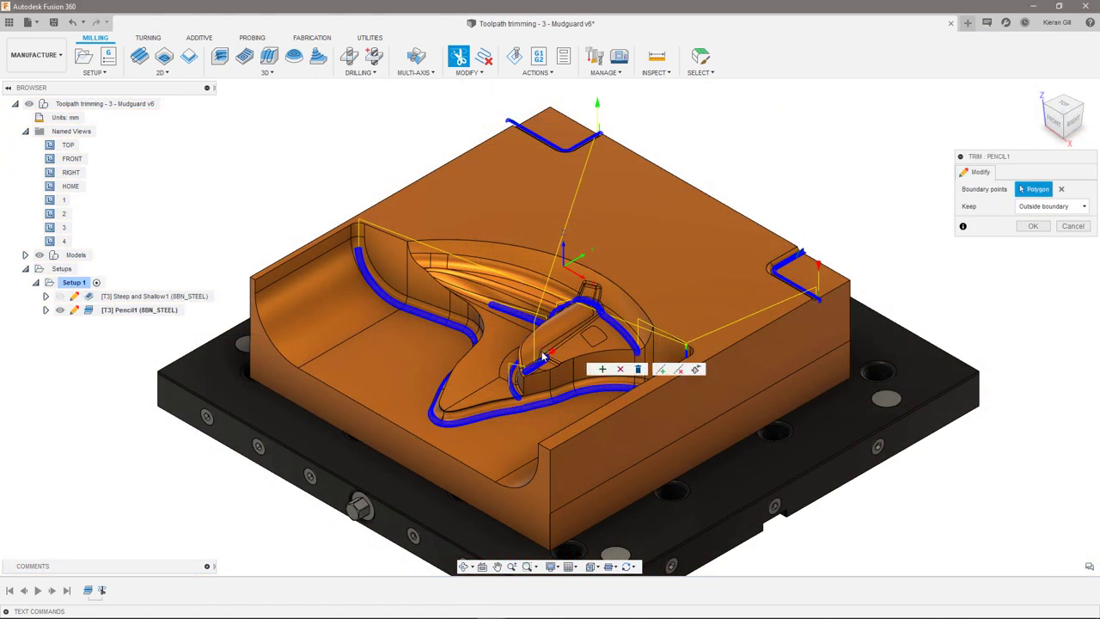
pyautogui.click(520, 371)
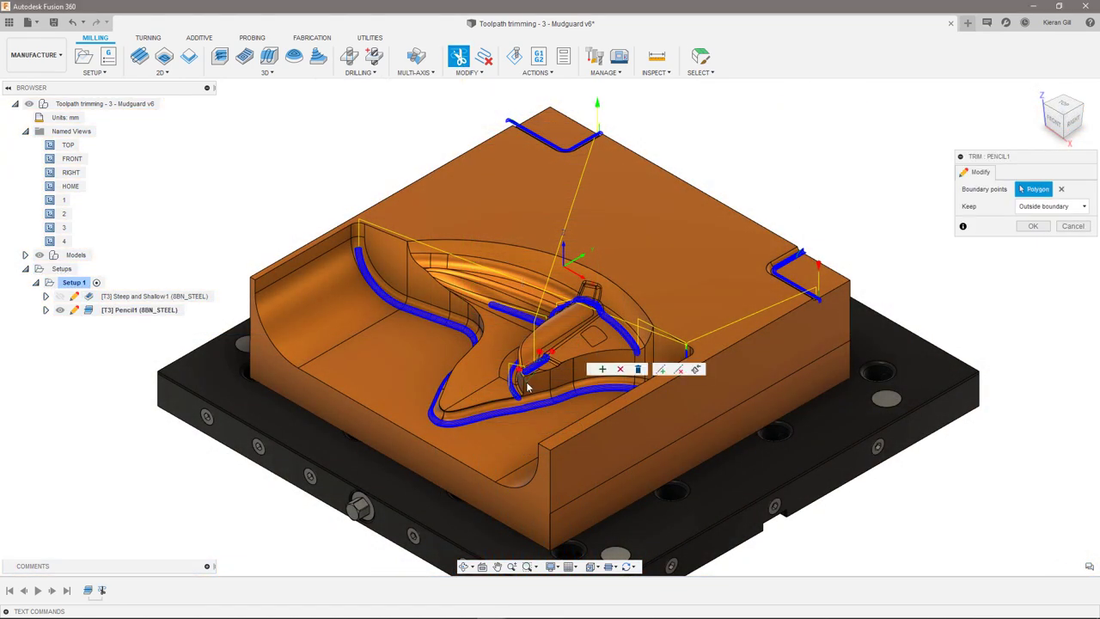
pyautogui.click(602, 368)
# - From Top view, add a second polygon along the right edge, straighten its corner, and apply
pyautogui.click(1060, 111)
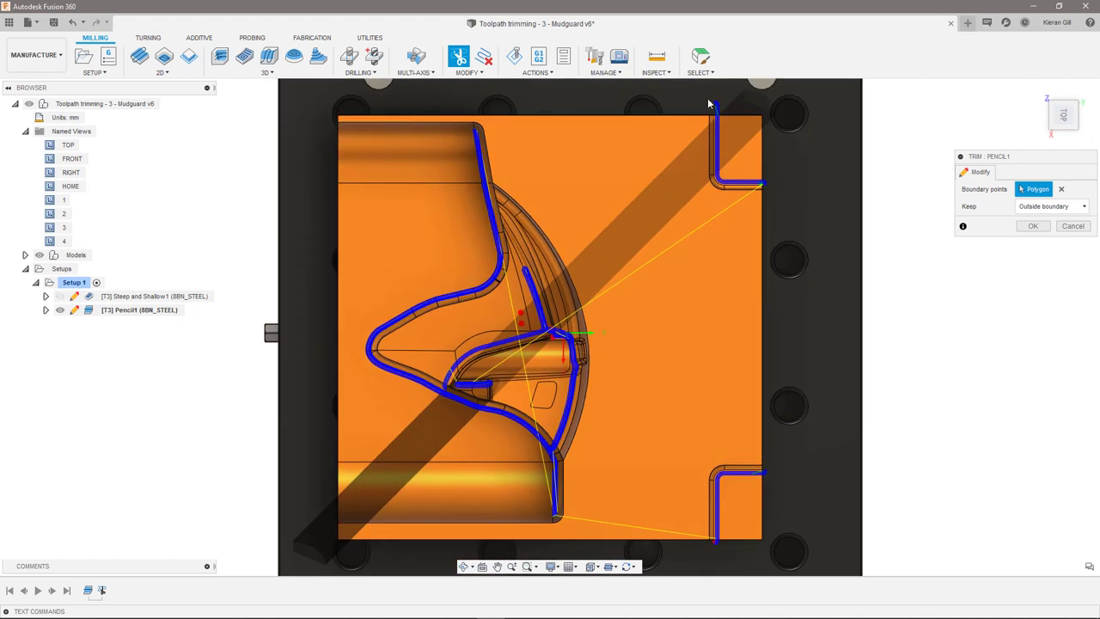
pyautogui.click(705, 101)
pyautogui.click(707, 557)
pyautogui.click(774, 558)
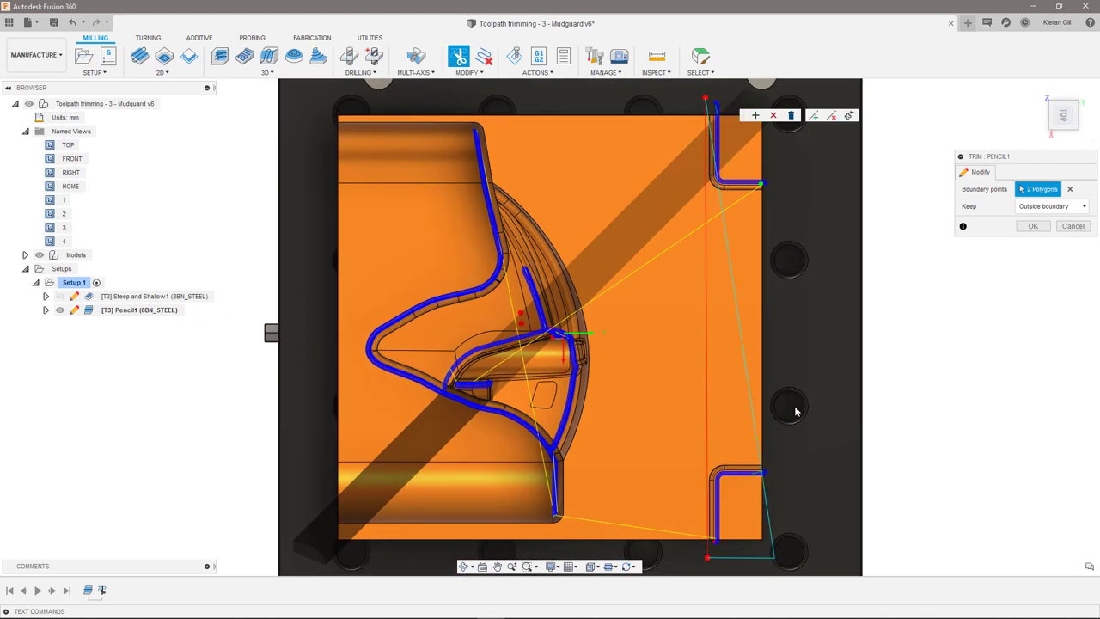
pyautogui.click(767, 99)
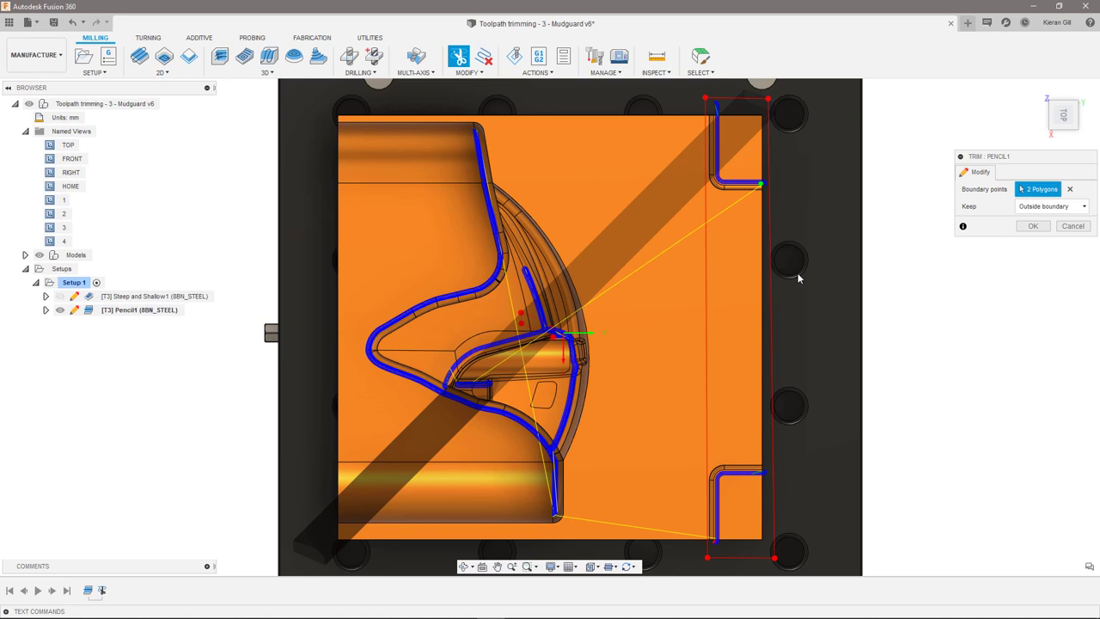
pyautogui.keyDown('shift'); pyautogui.moveTo(554, 336); pyautogui.dragTo(498, 341, button='middle'); pyautogui.keyUp('shift')
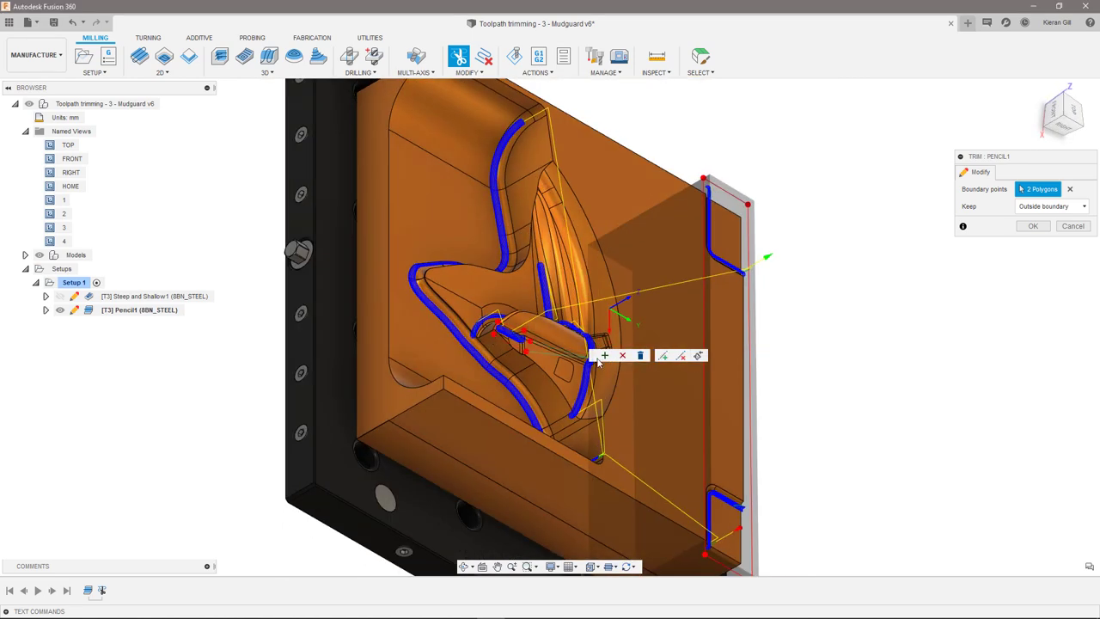
pyautogui.click(892, 222)
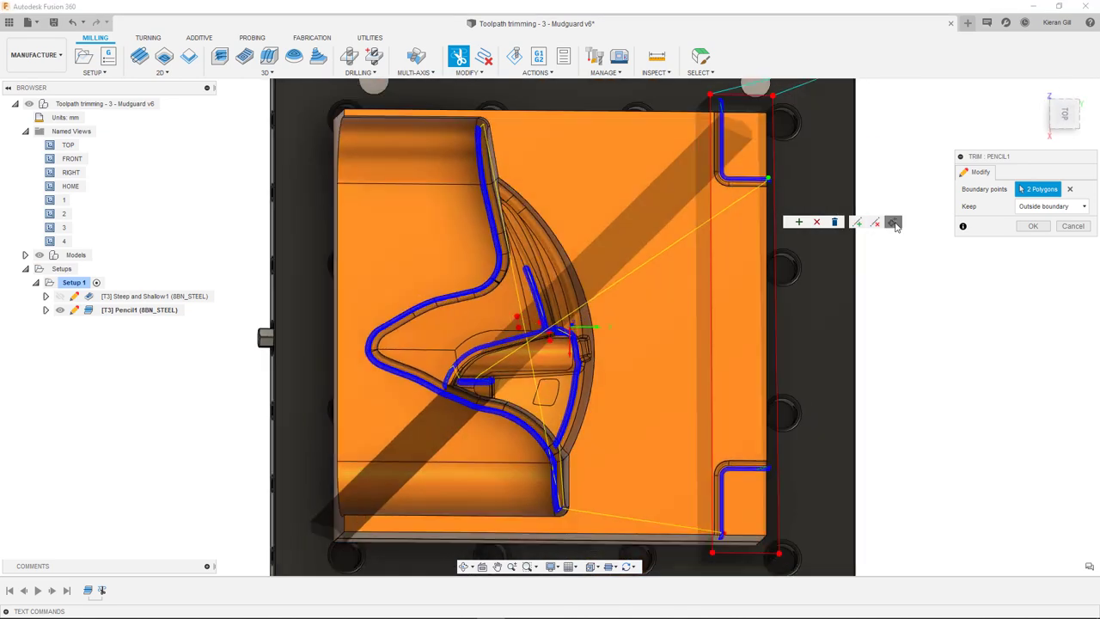
pyautogui.moveTo(767, 110); pyautogui.dragTo(769, 98)
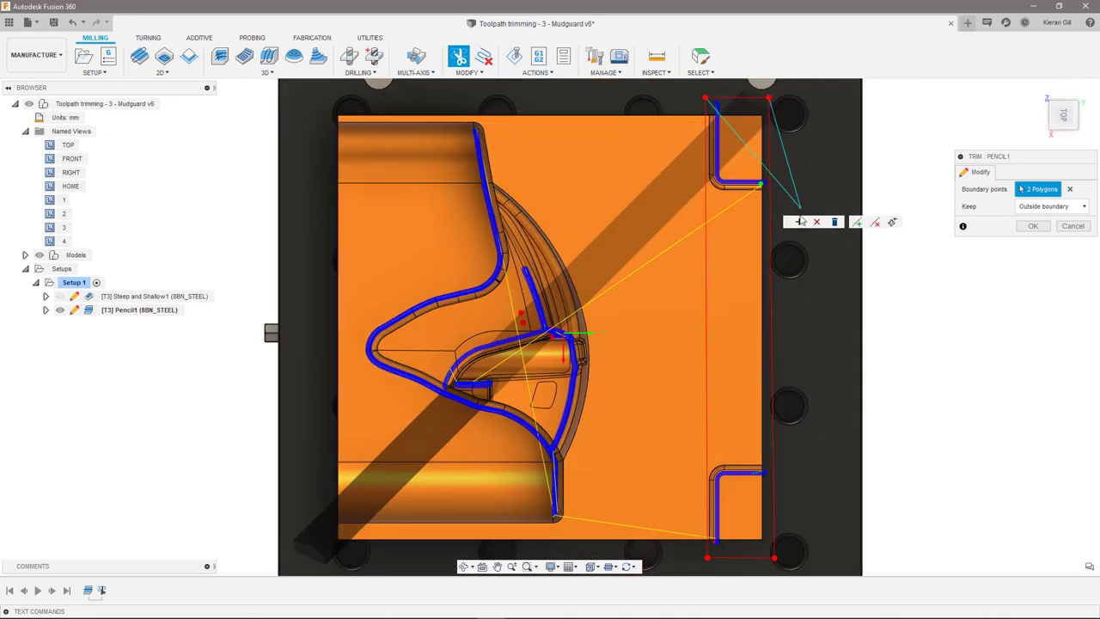
pyautogui.click(1033, 226)
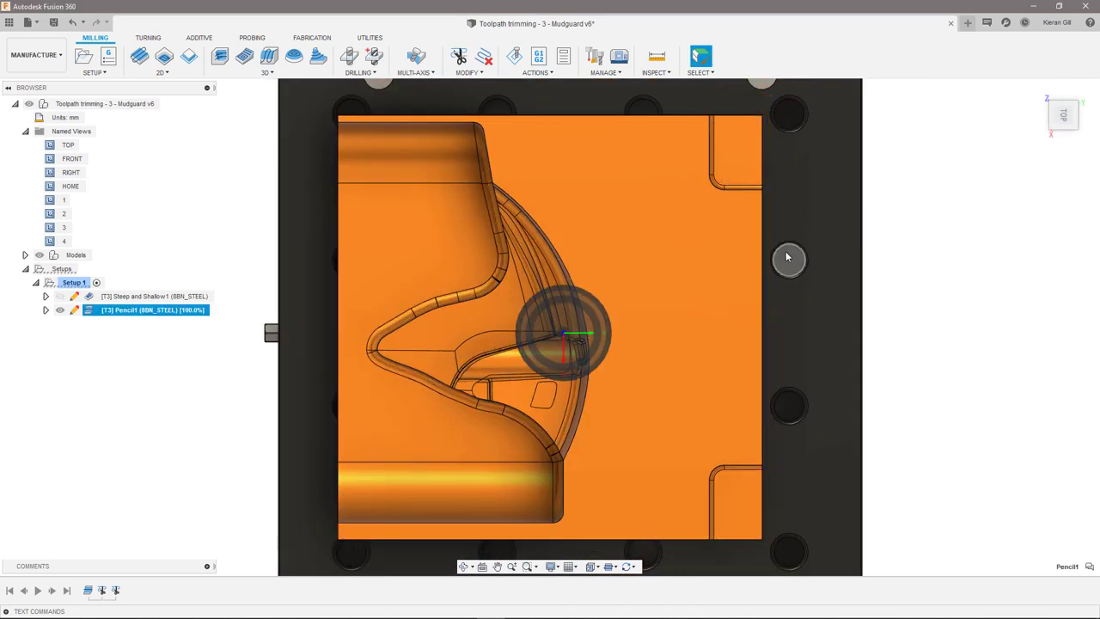
# - Return to named view 1 and reopen Pencil1's trim for editing from the timeline
pyautogui.click(65, 201)
pyautogui.doubleClick(64, 201)
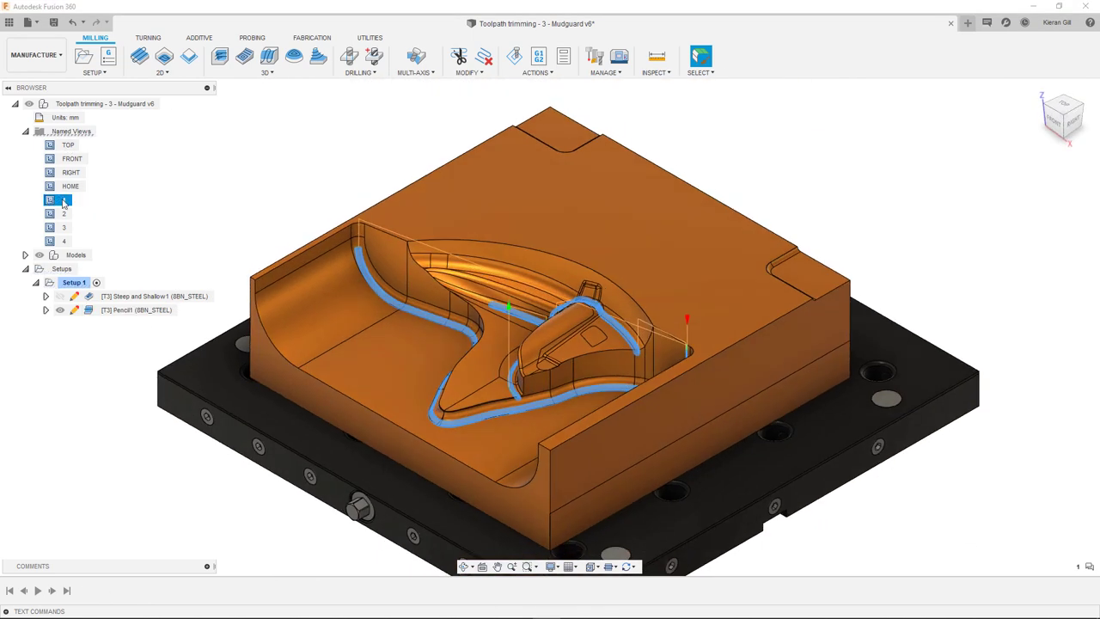
pyautogui.click(109, 311)
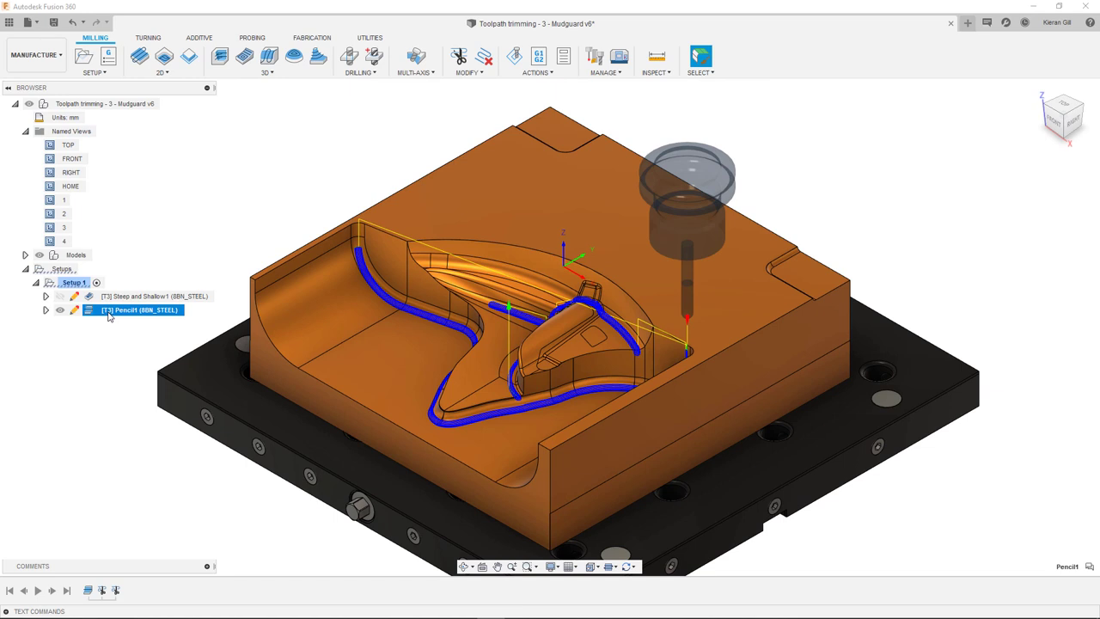
pyautogui.rightClick(116, 591)
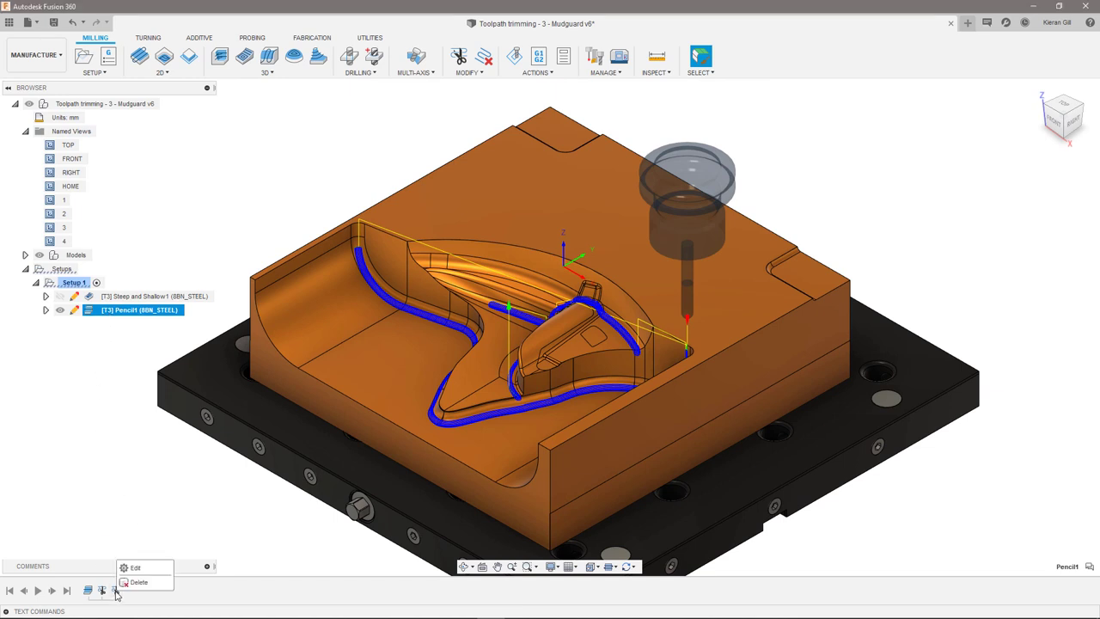
pyautogui.click(136, 568)
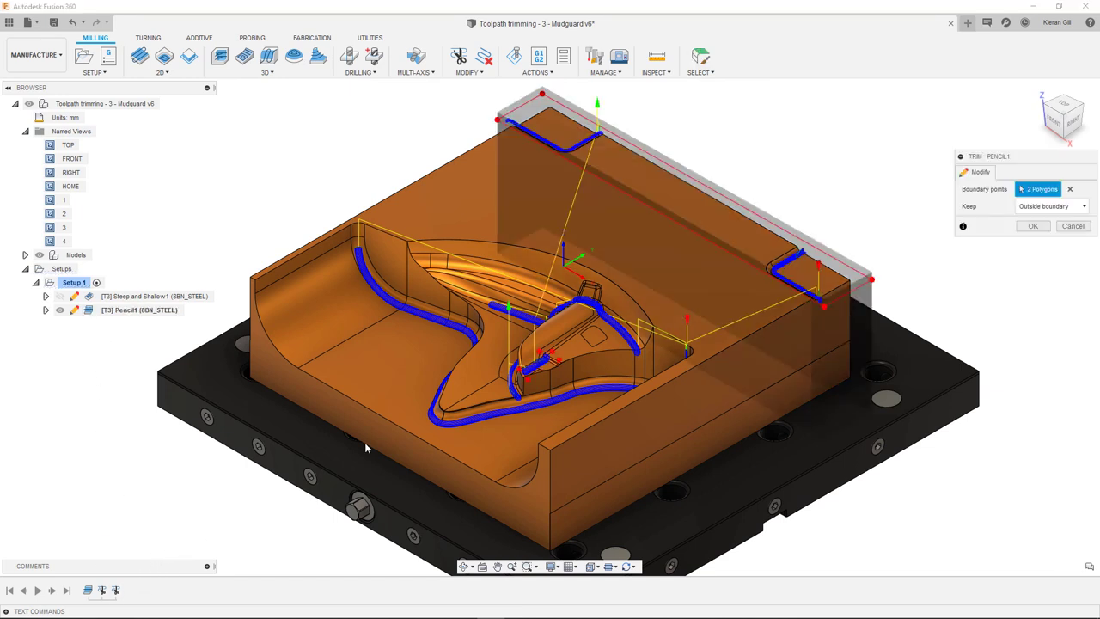
# - Open the 'Trim a toolpath' help page and scroll to 'Trim a toolpath – The basics' video
pyautogui.click(962, 228)
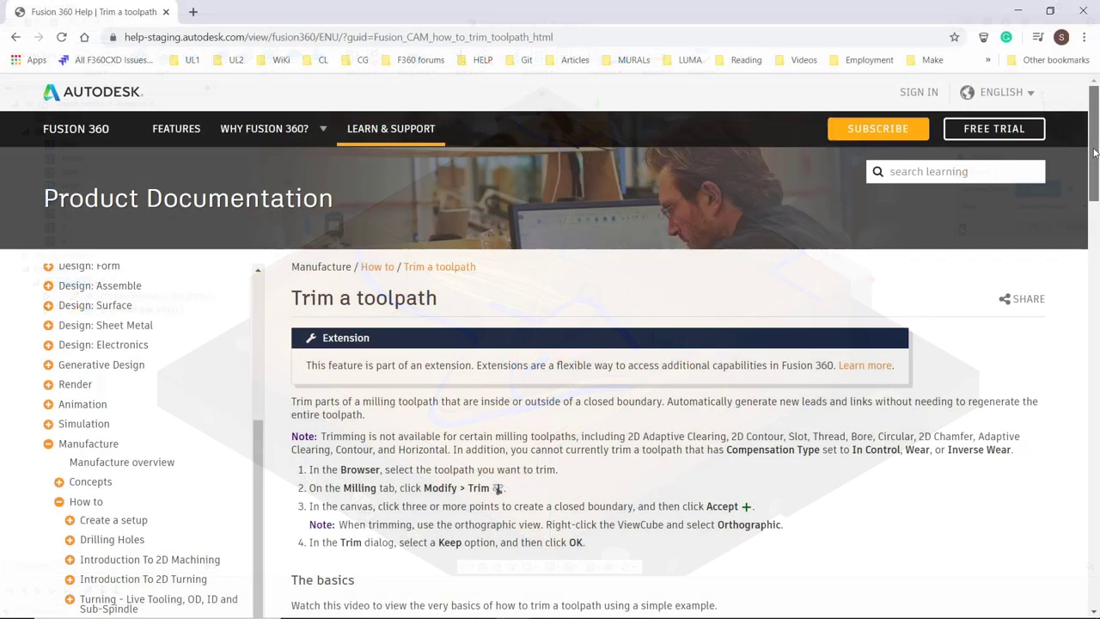
pyautogui.moveTo(1094, 152); pyautogui.dragTo(1094, 245)
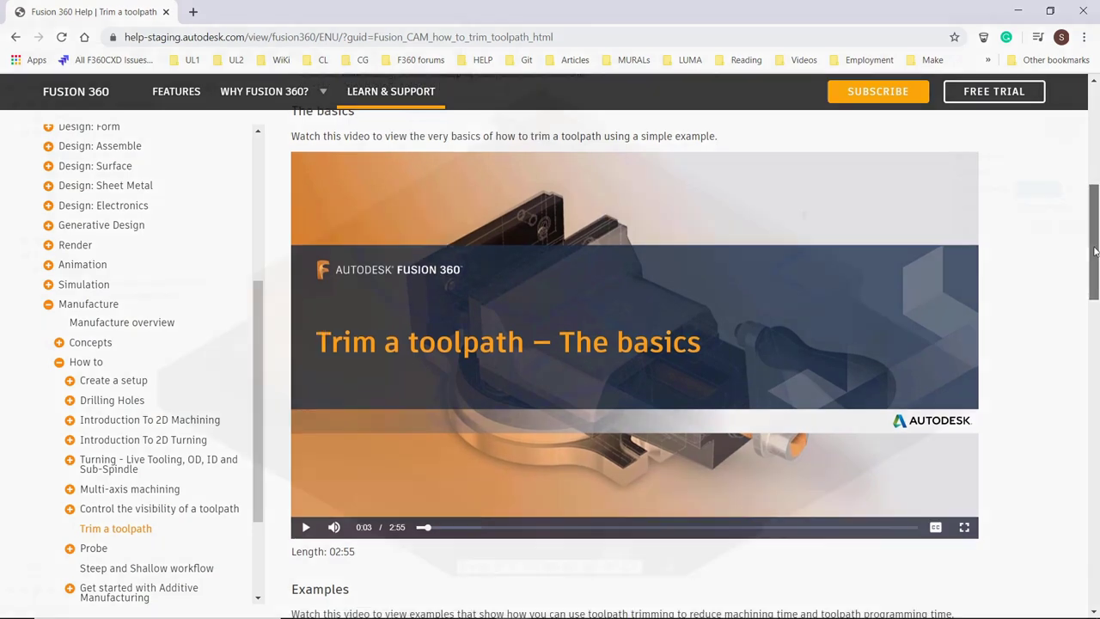